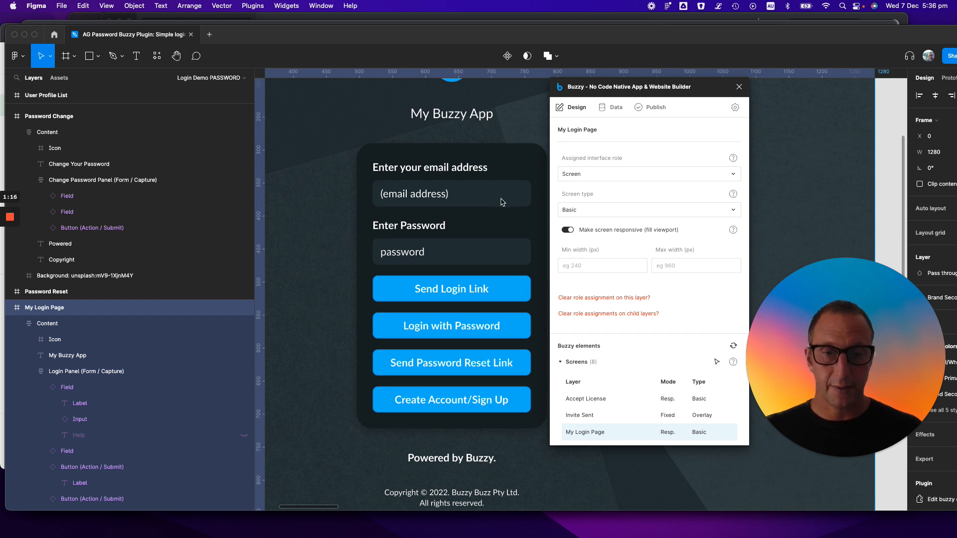
# - Examine the Buzzy role assigned to the value layer inside the email address field of My Login Page
pyautogui.hscroll(3, 461, 218)
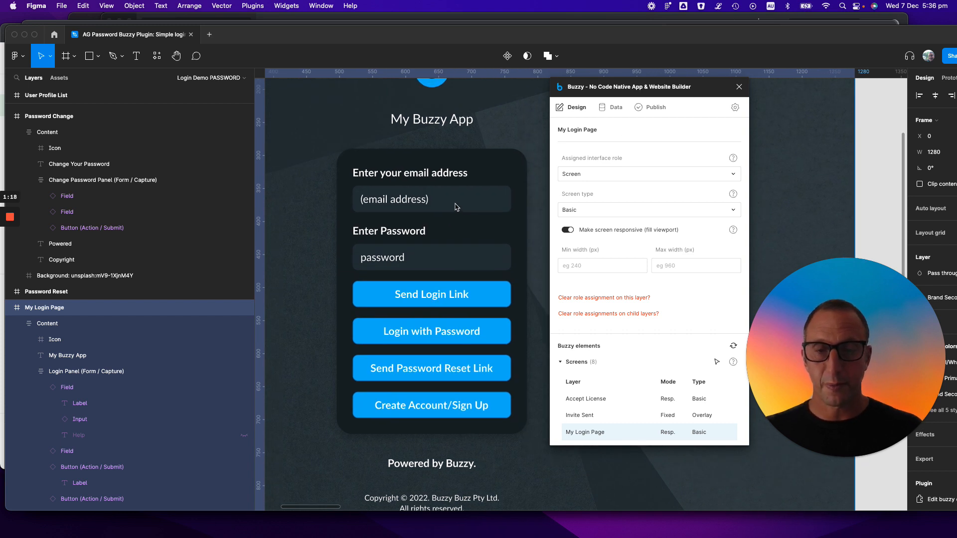
pyautogui.click(455, 204)
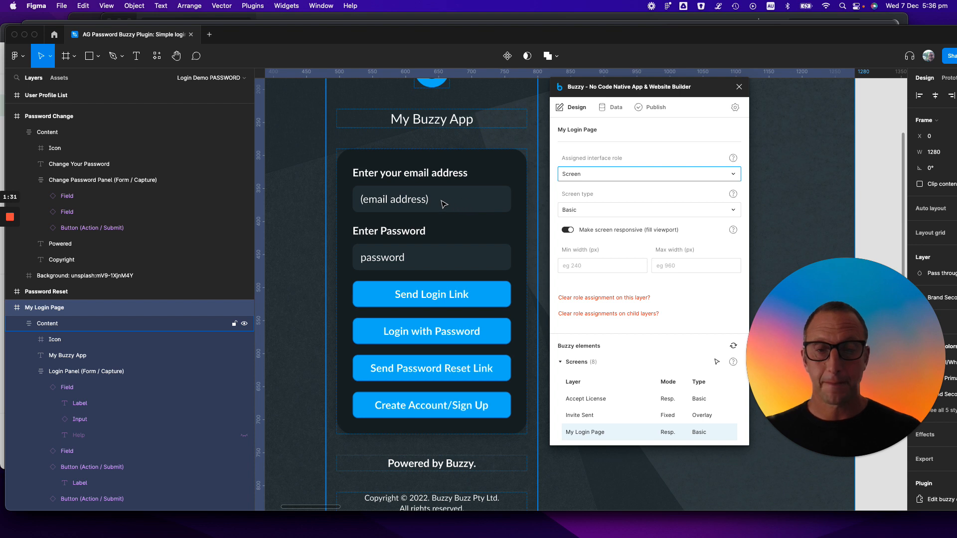
pyautogui.scroll(2, 443, 204)
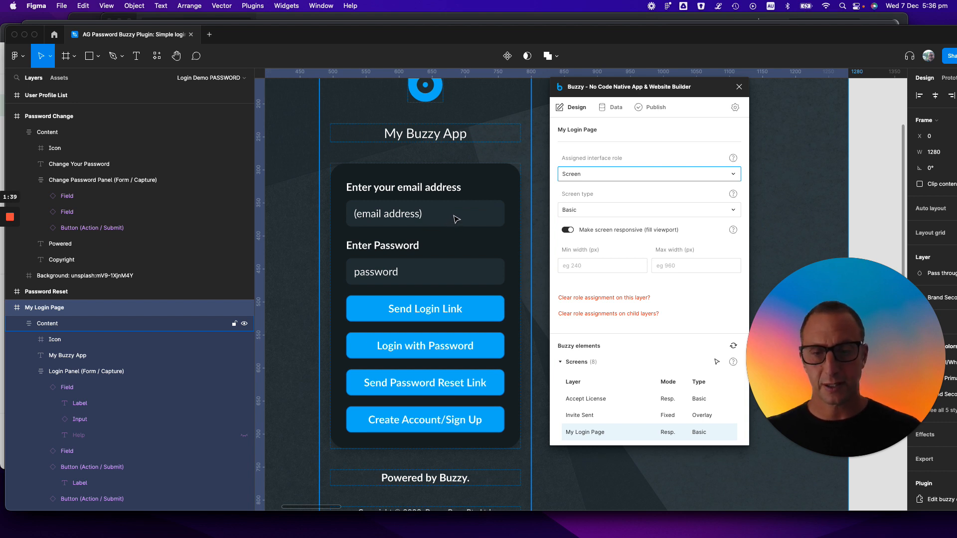
pyautogui.click(454, 220)
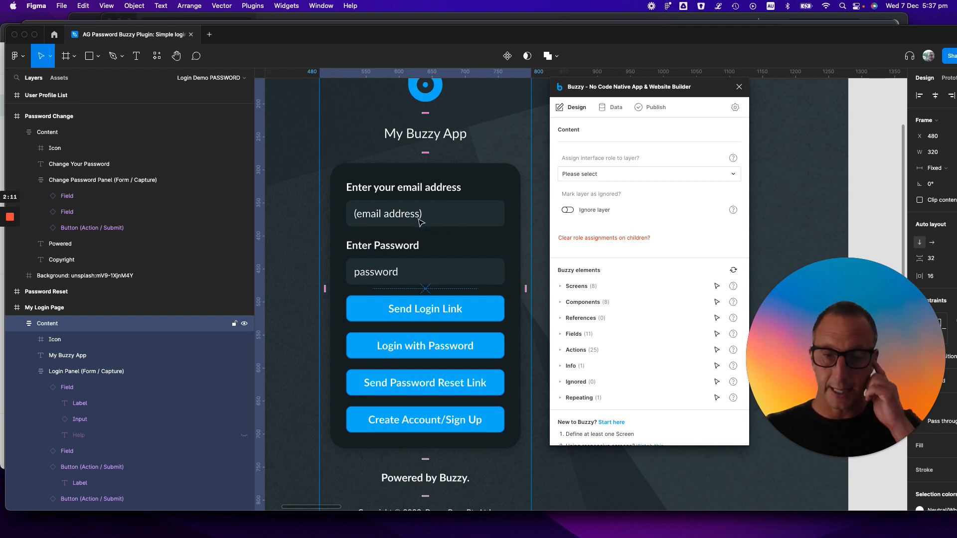
pyautogui.click(460, 219)
pyautogui.click(461, 219)
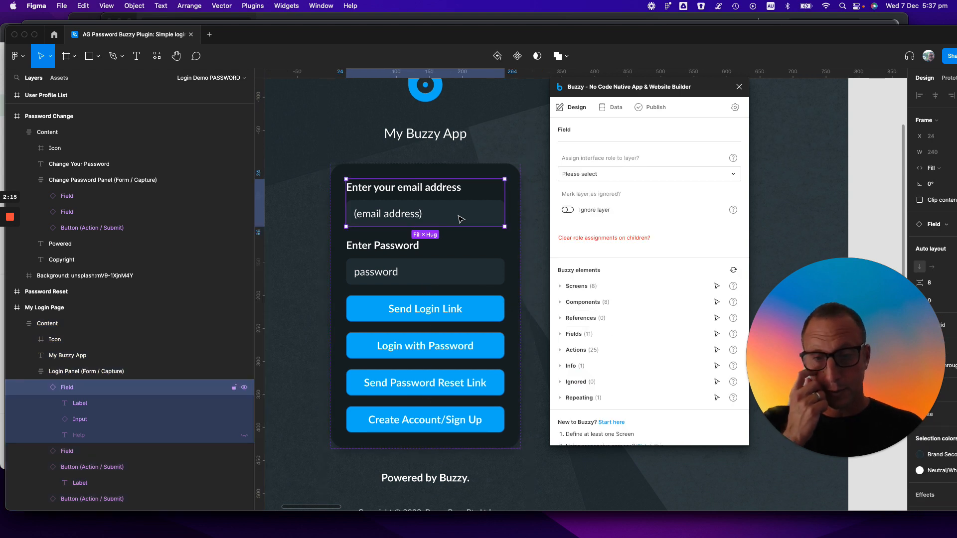
pyautogui.click(460, 219)
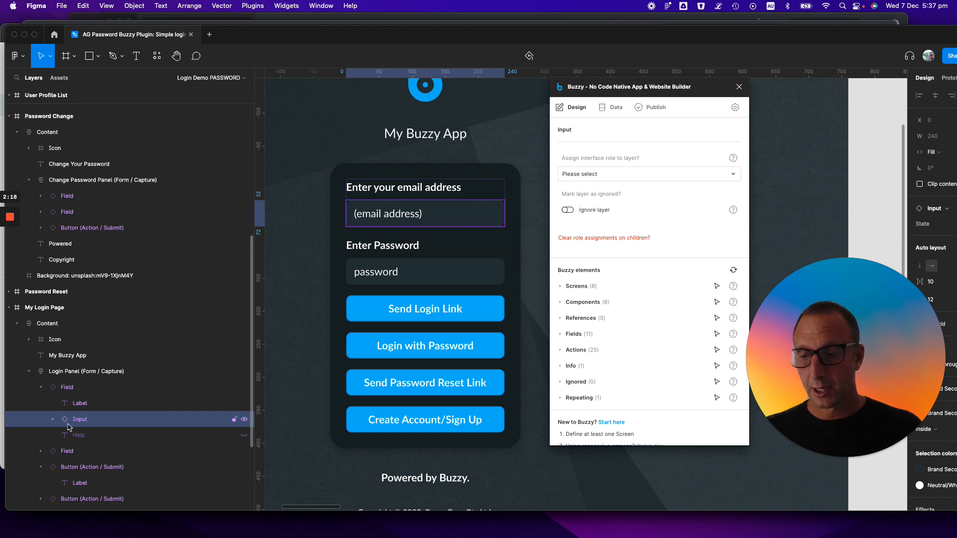
pyautogui.click(52, 419)
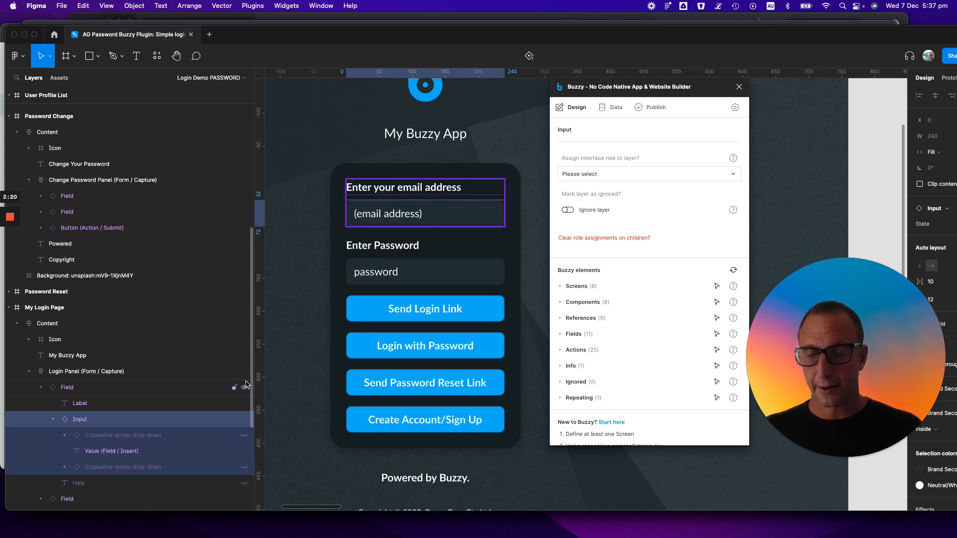
pyautogui.click(129, 452)
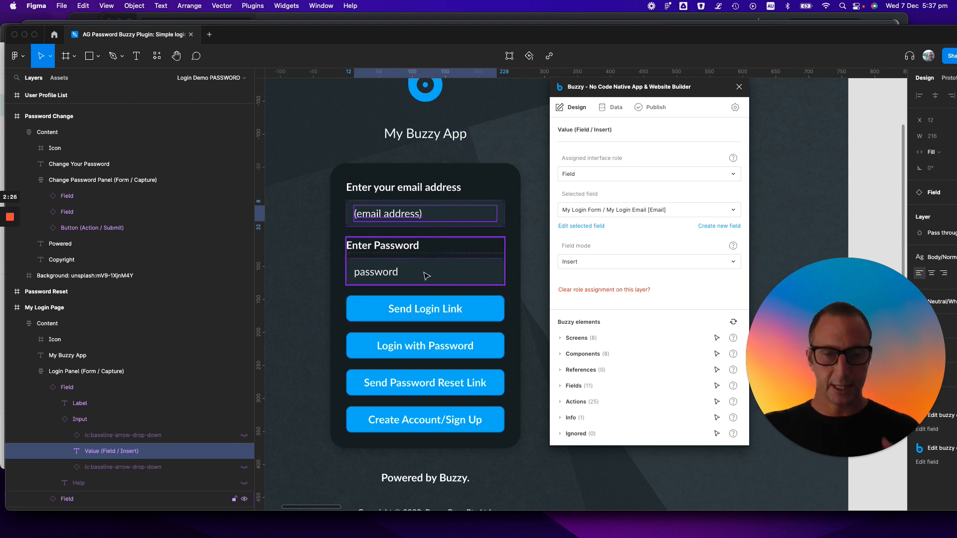
# - Review the Send Login Link button's Buzzy action settings and the available action types
pyautogui.click(492, 311)
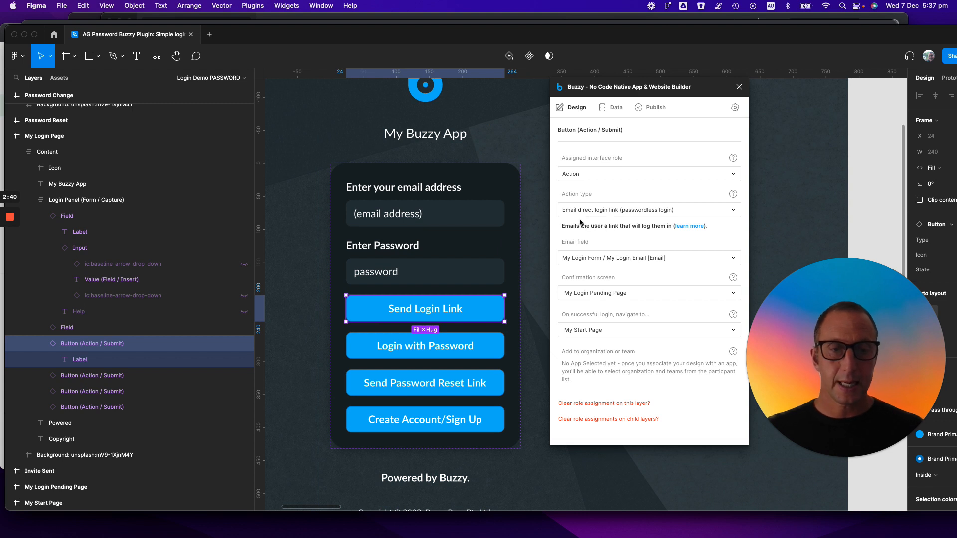
pyautogui.click(649, 214)
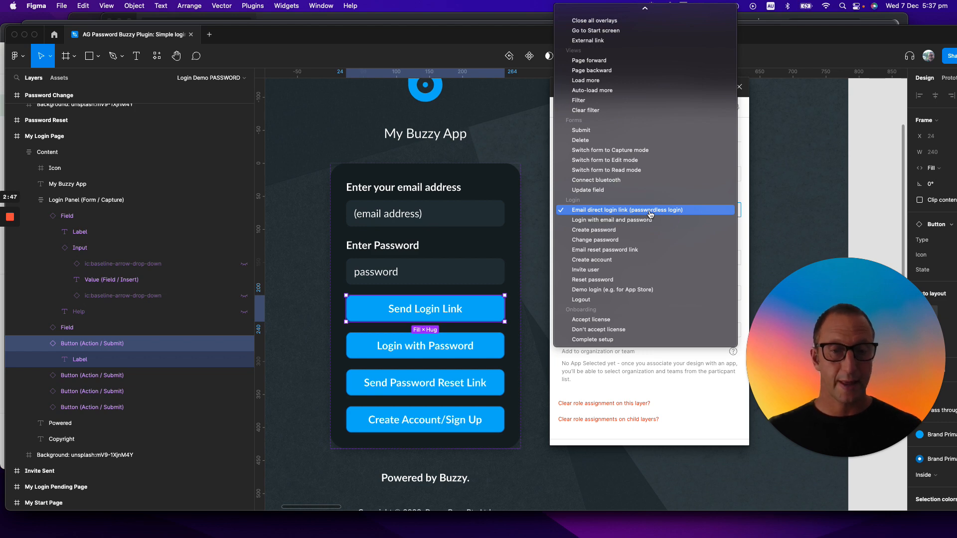
pyautogui.click(718, 411)
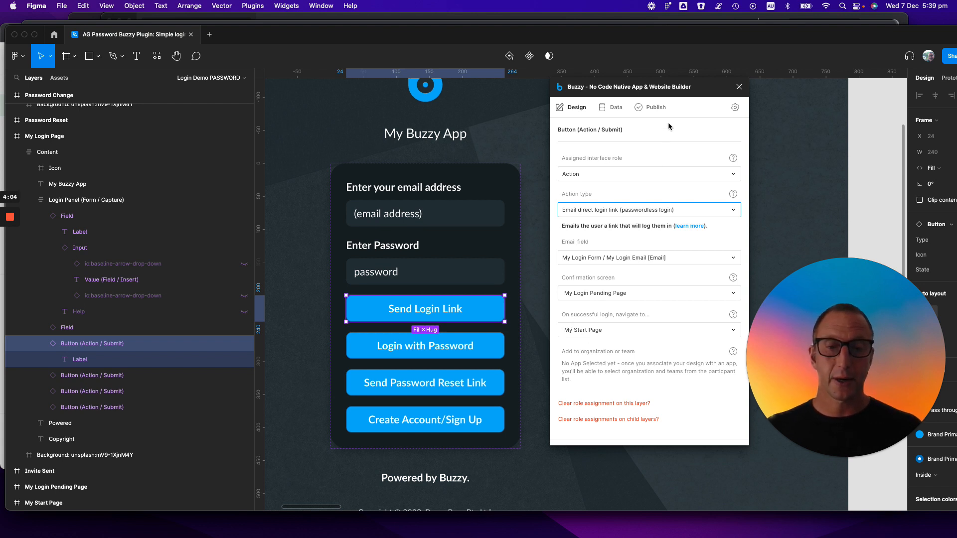
# - Start converting the design to a new Buzzy app and copy the Figma file's share link
pyautogui.click(655, 110)
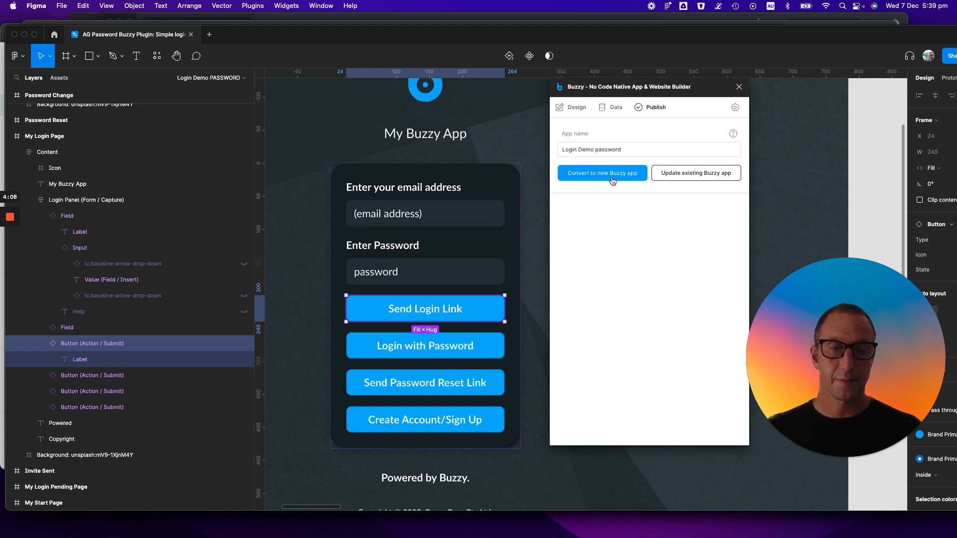
pyautogui.click(596, 174)
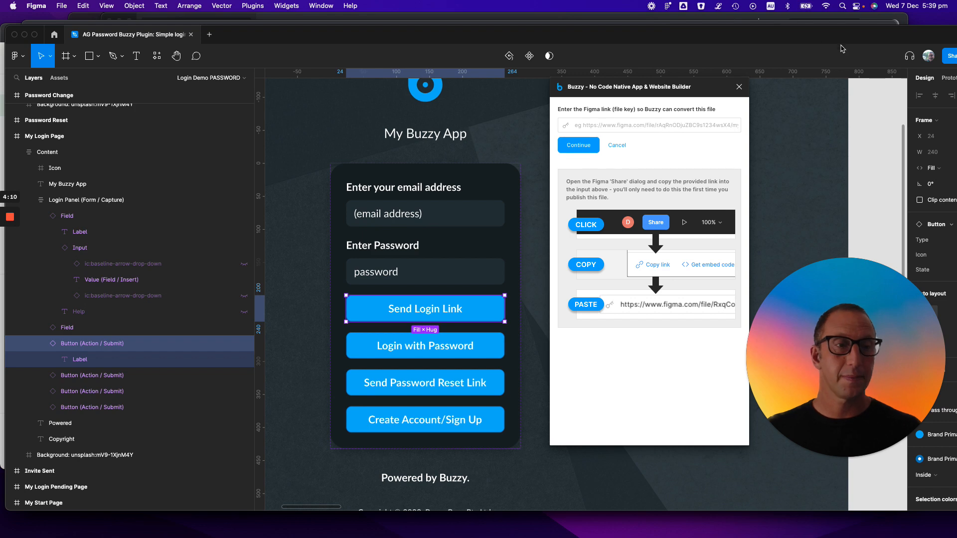
pyautogui.moveTo(788, 39); pyautogui.dragTo(730, 38)
pyautogui.click(896, 55)
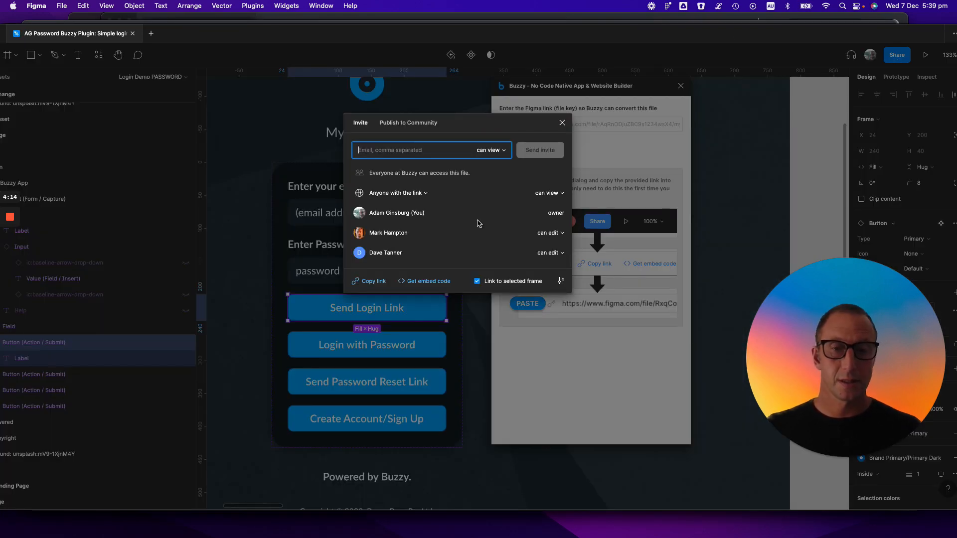
pyautogui.click(373, 284)
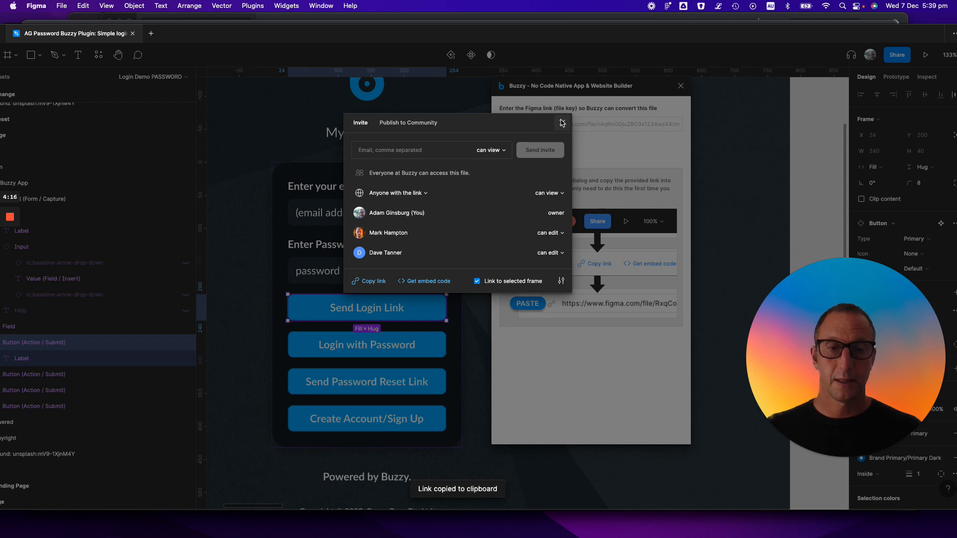
pyautogui.click(559, 123)
# - Supply the copied Figma file link and run the conversion to a new Buzzy app again
pyautogui.press('super+v')
pyautogui.click(518, 144)
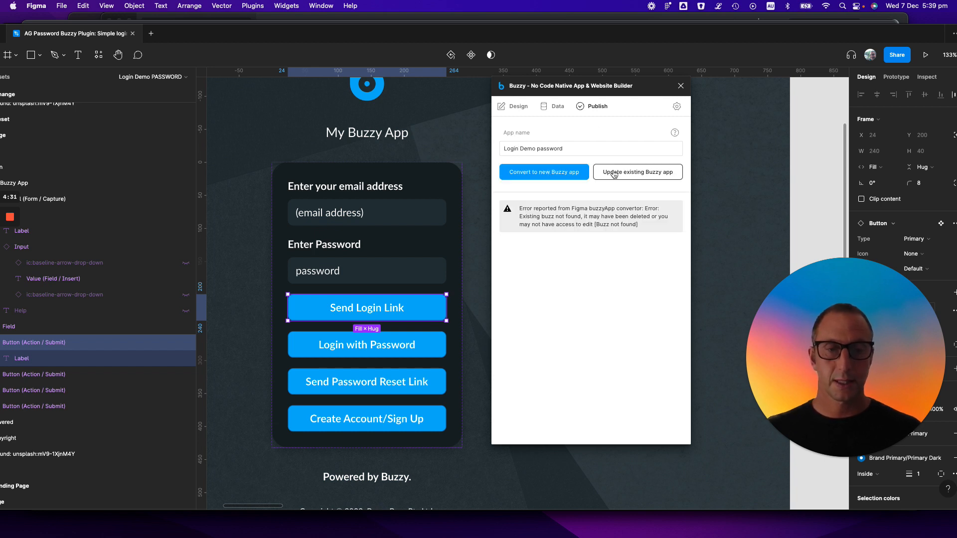
pyautogui.click(558, 173)
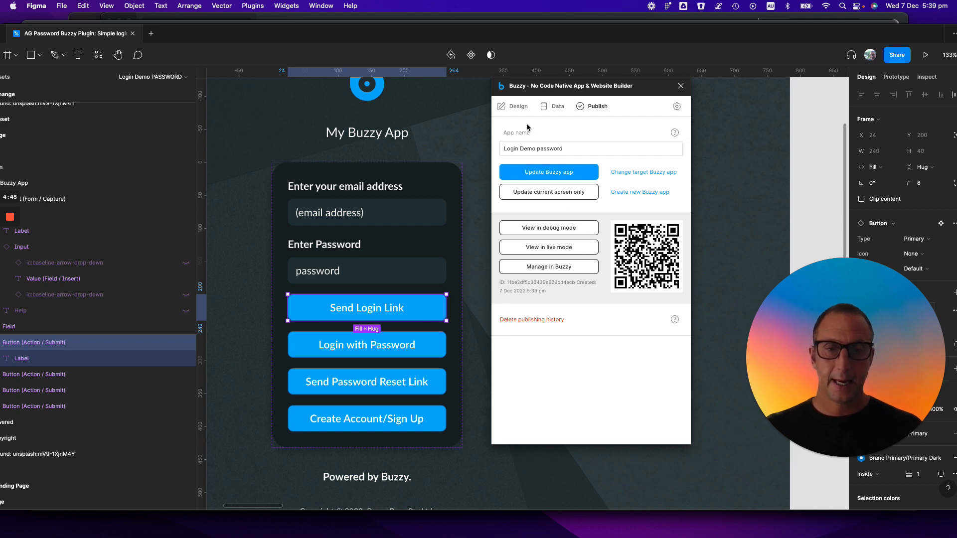
# - Open the published app for management in Buzzy and set its privacy to Private in the app settings
pyautogui.click(557, 271)
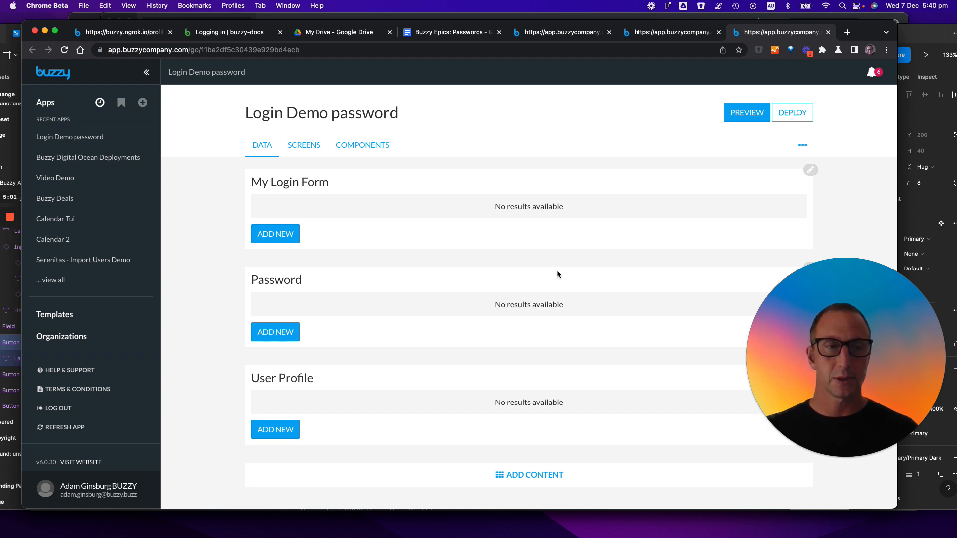
pyautogui.click(802, 145)
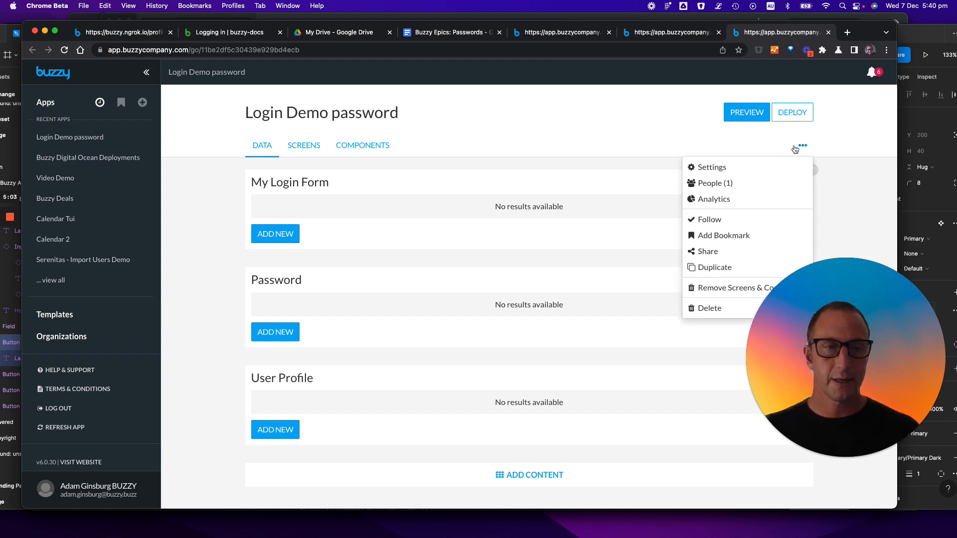
pyautogui.click(710, 168)
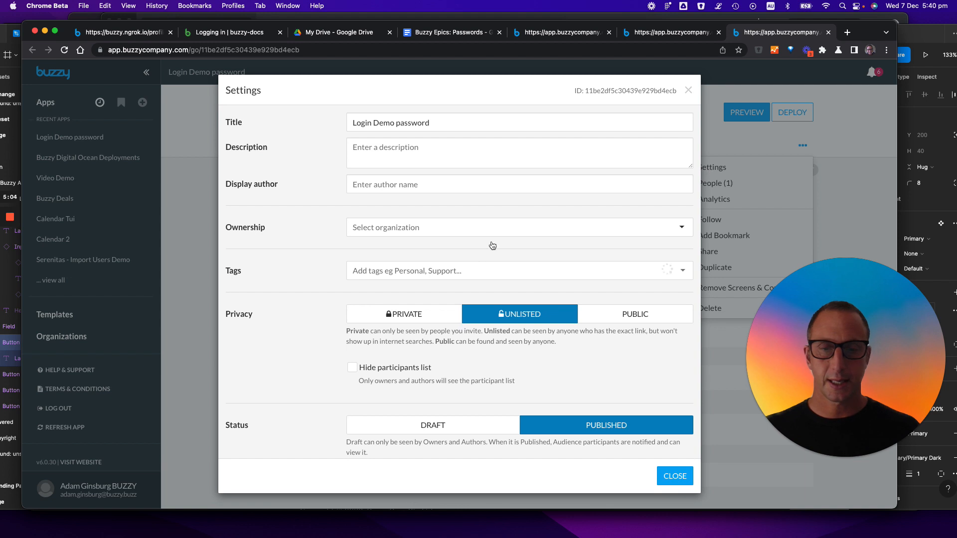
pyautogui.click(418, 314)
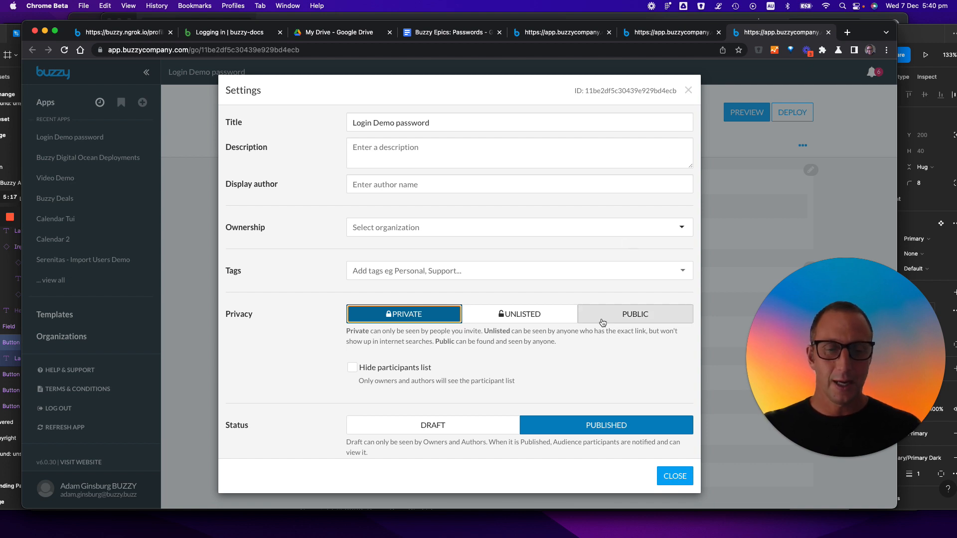
# - Check the login frame's name in the Figma design and set the Buzzy app's sign-in screen to My Login Page
pyautogui.scroll(-3, 591, 365)
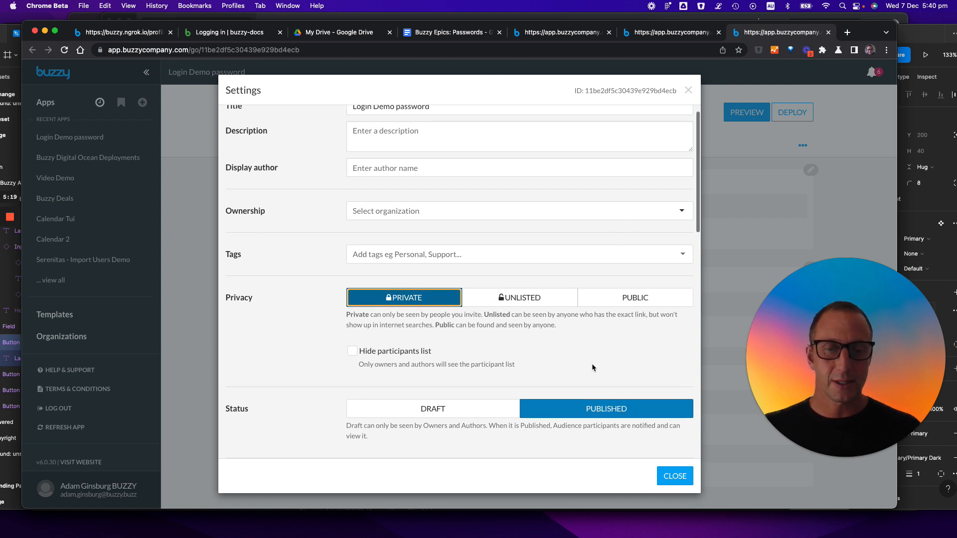
pyautogui.scroll(-10, 591, 364)
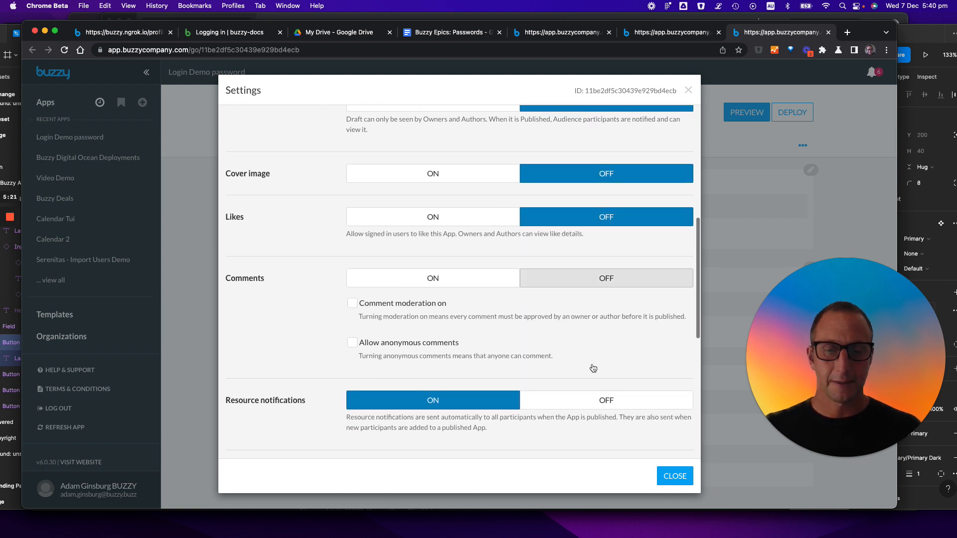
pyautogui.scroll(-4, 591, 363)
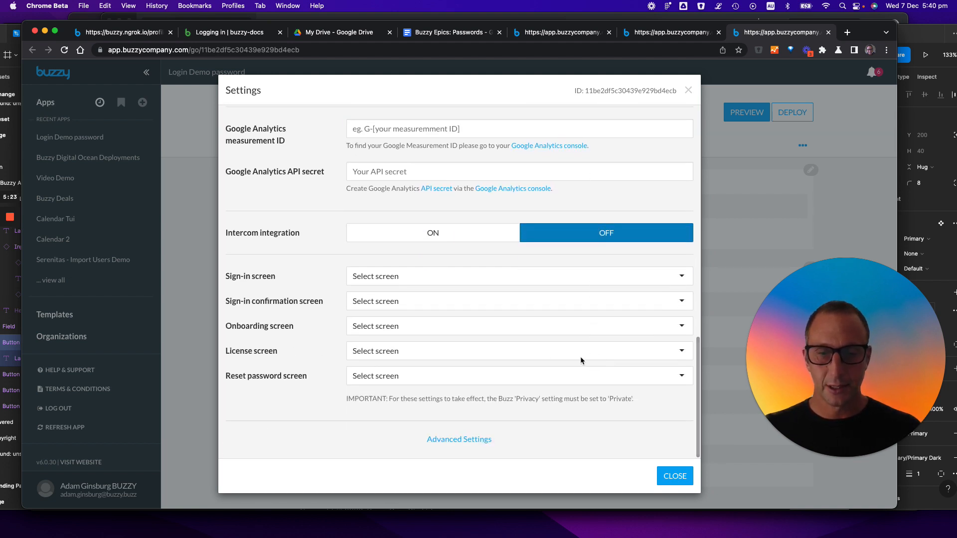
pyautogui.click(410, 275)
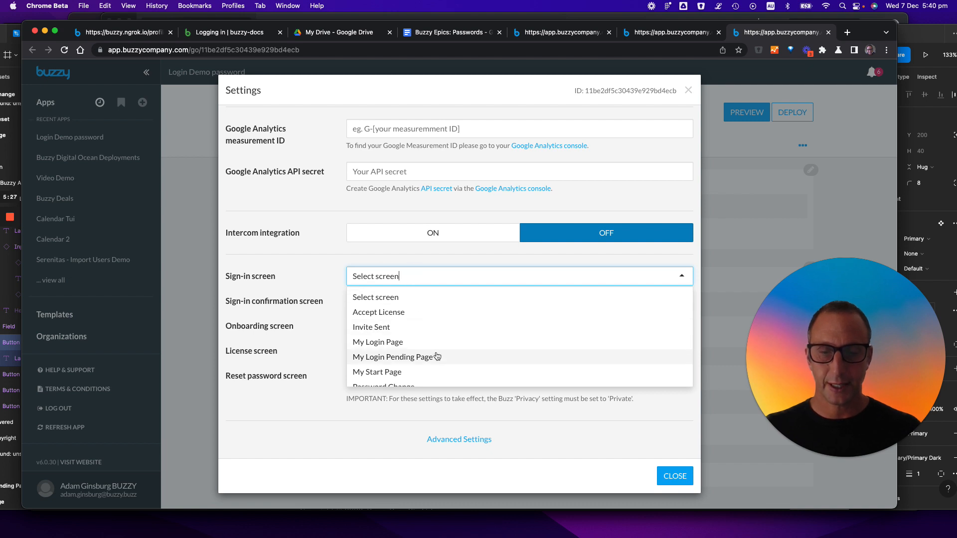
pyautogui.scroll(-1, 437, 355)
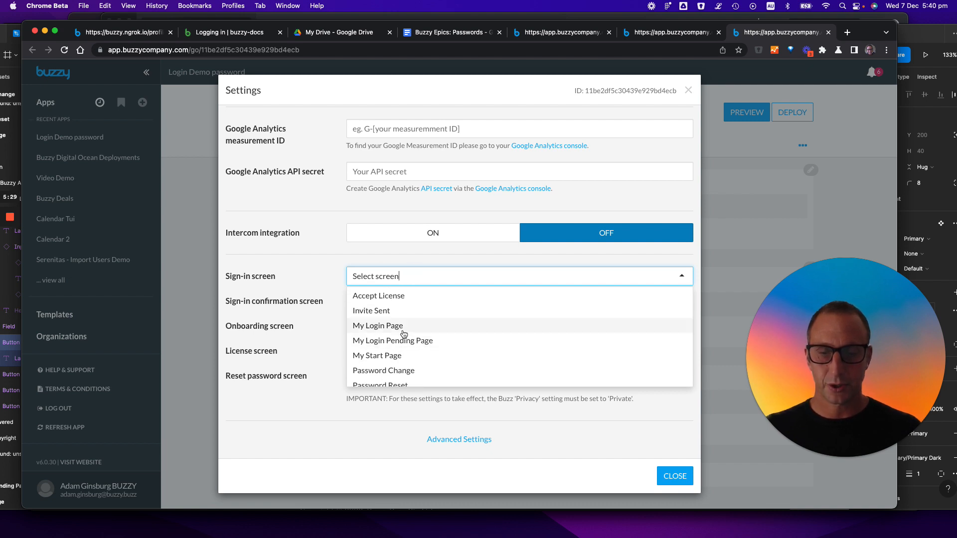
pyautogui.press('super+Tab')
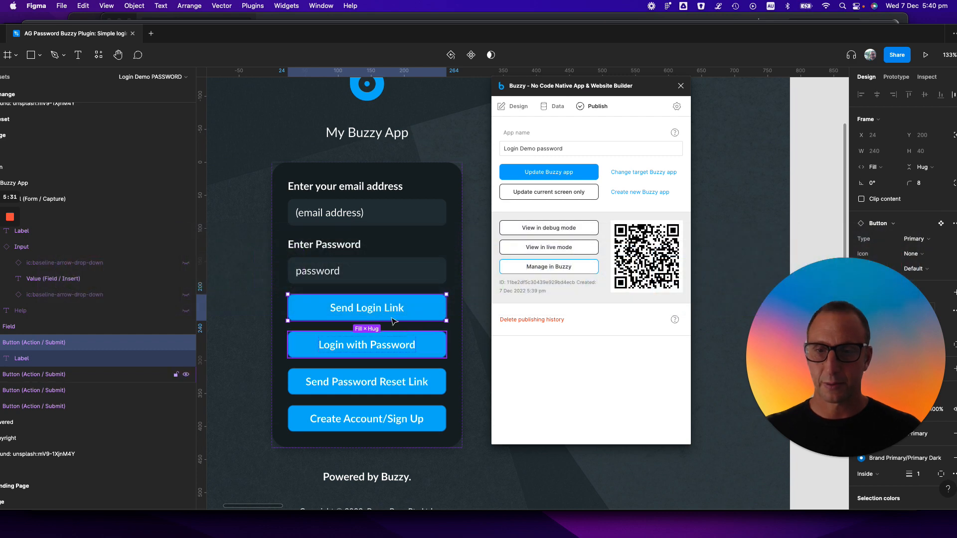
pyautogui.scroll(5, 346, 269)
pyautogui.hscroll(-10, 346, 268)
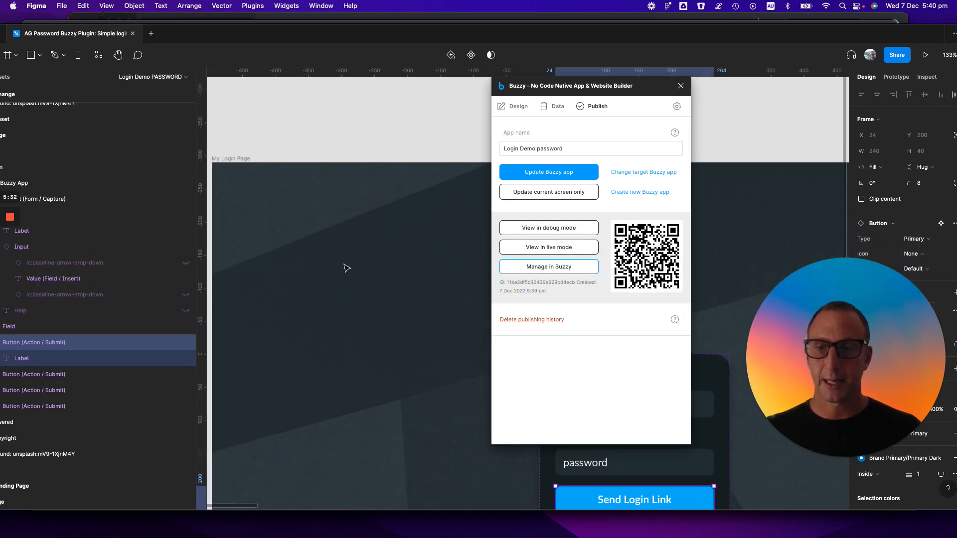
pyautogui.hscroll(10, 419, 199)
pyautogui.scroll(-2, 418, 199)
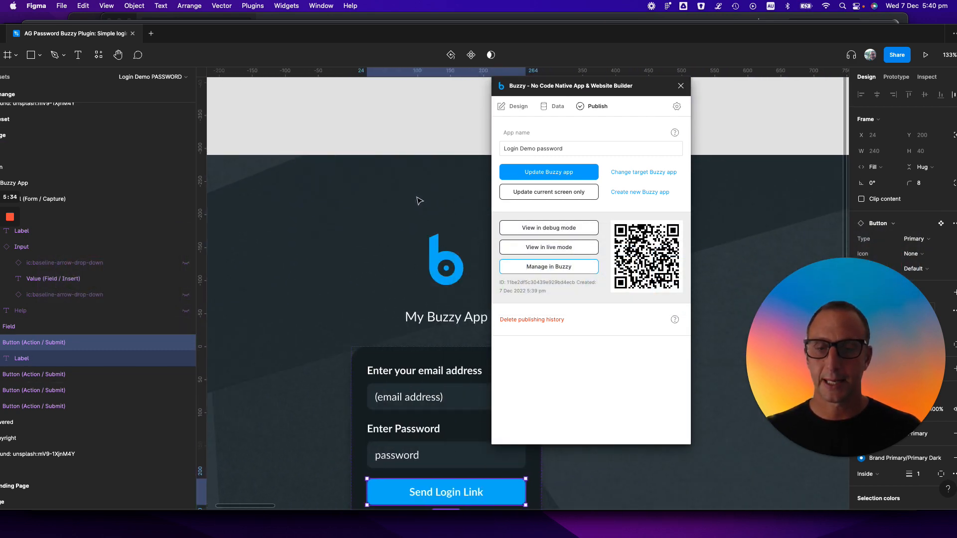
pyautogui.press('super+Tab')
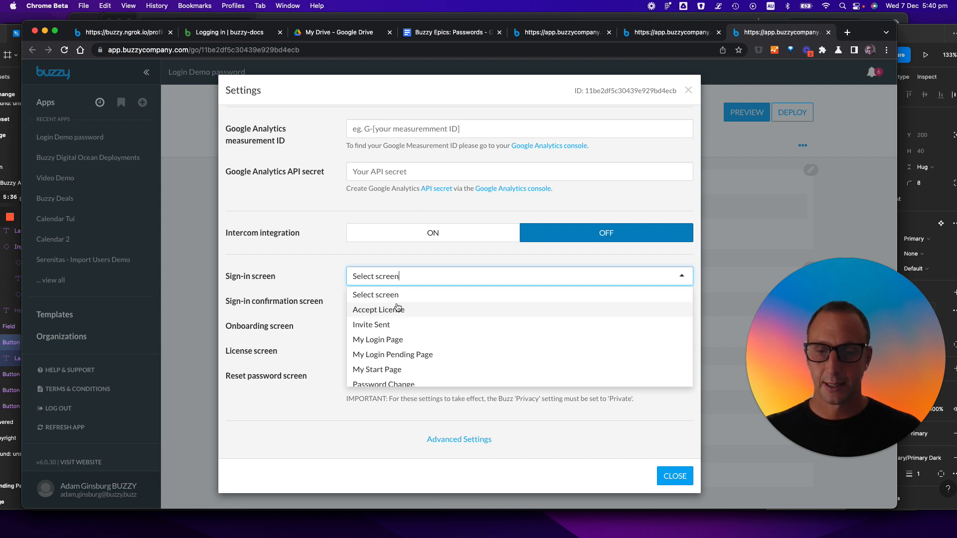
pyautogui.click(400, 338)
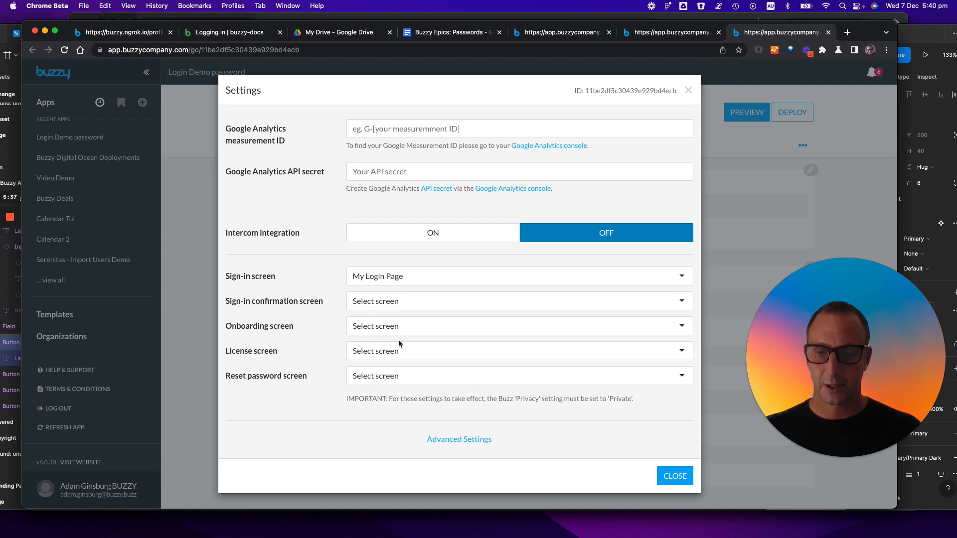
# - Set the app's sign-in confirmation screen to My Login Pending Page
pyautogui.click(372, 301)
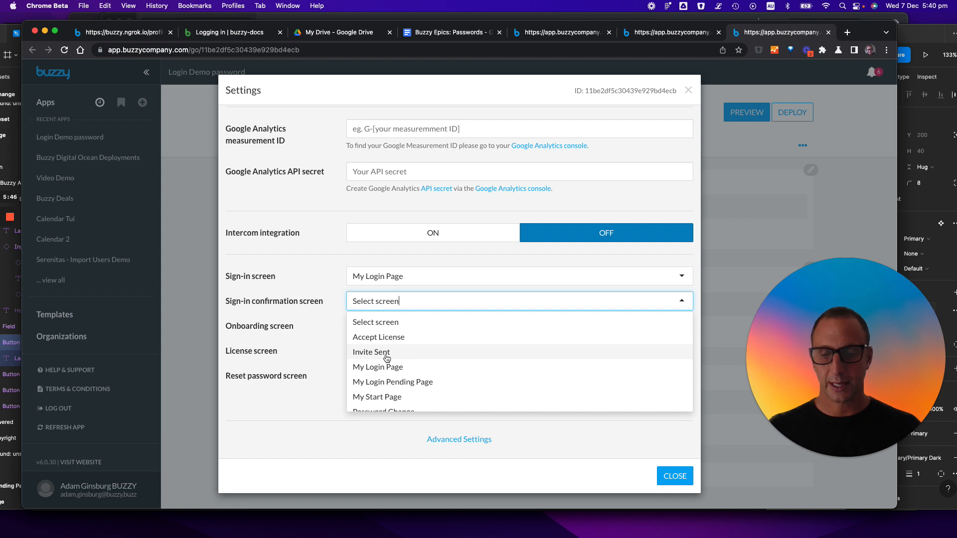
pyautogui.scroll(-1, 406, 364)
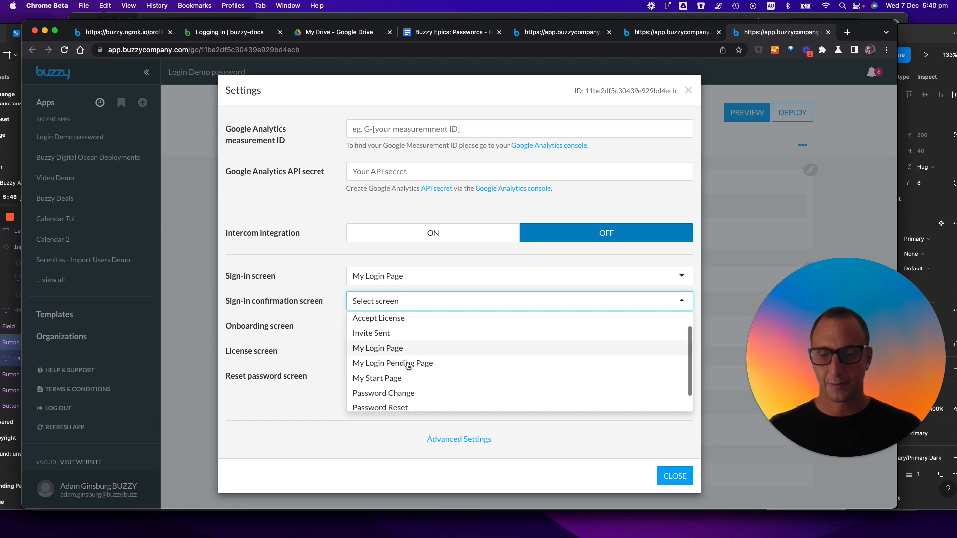
pyautogui.click(408, 366)
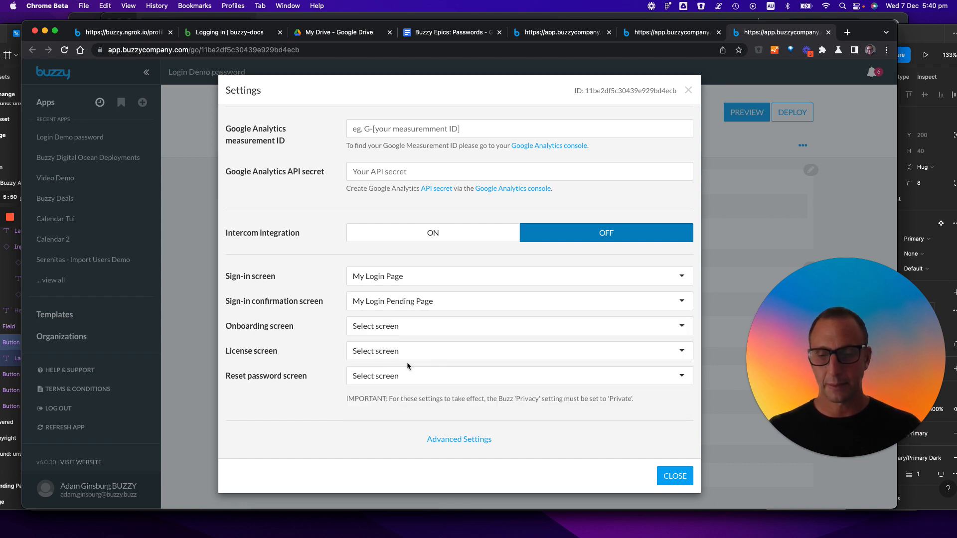
# - Set the app's onboarding screen to My Start Page and its license screen to Accept License
pyautogui.click(394, 329)
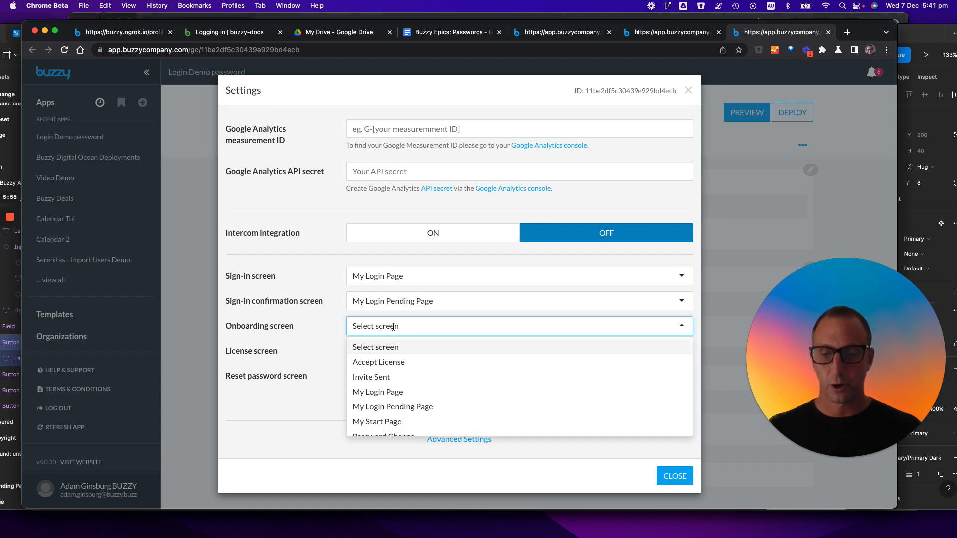
pyautogui.scroll(-1, 407, 404)
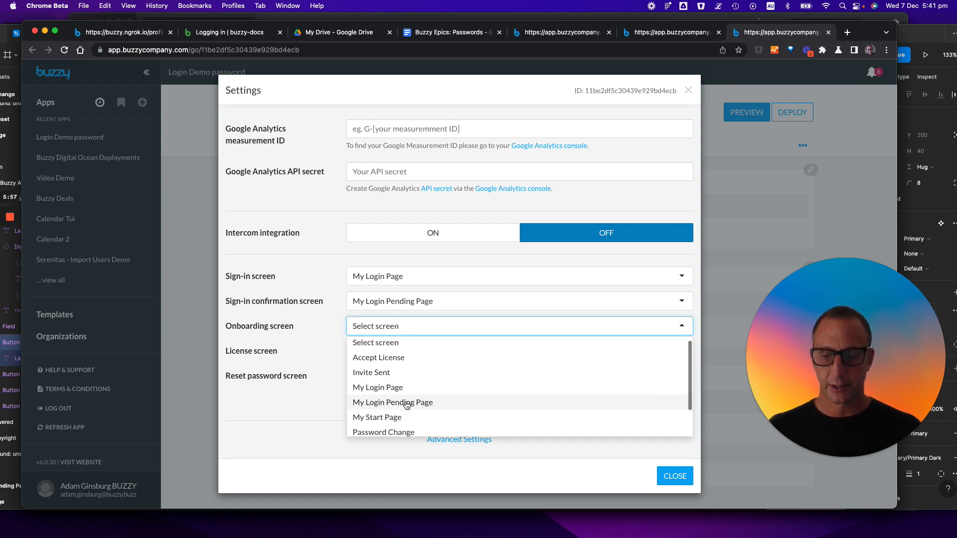
pyautogui.scroll(-3, 407, 405)
pyautogui.scroll(3, 407, 405)
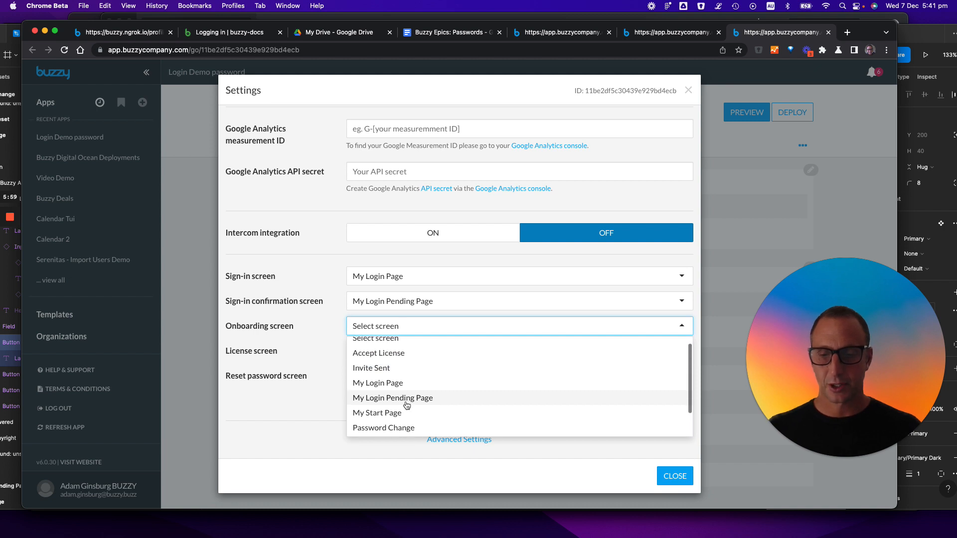
pyautogui.scroll(1, 407, 405)
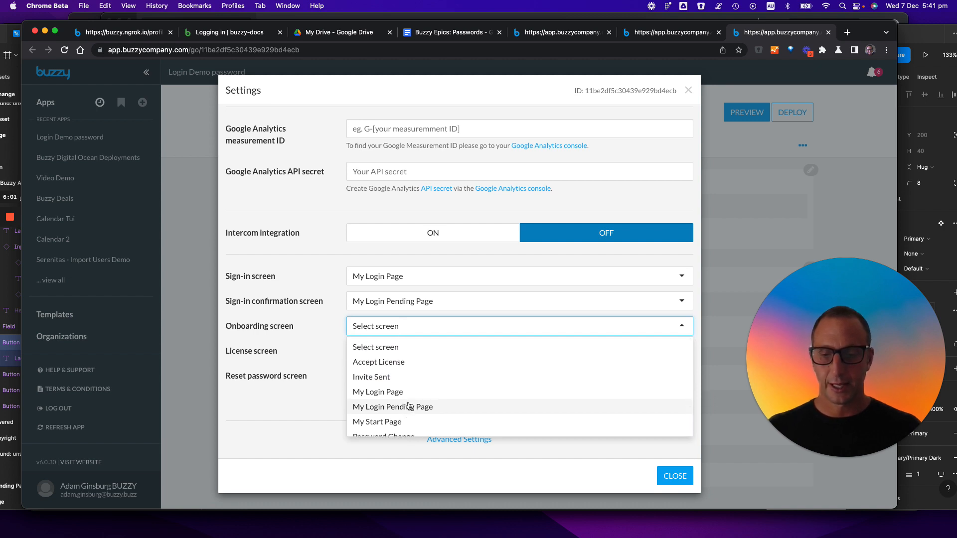
pyautogui.scroll(-1, 410, 407)
pyautogui.click(411, 409)
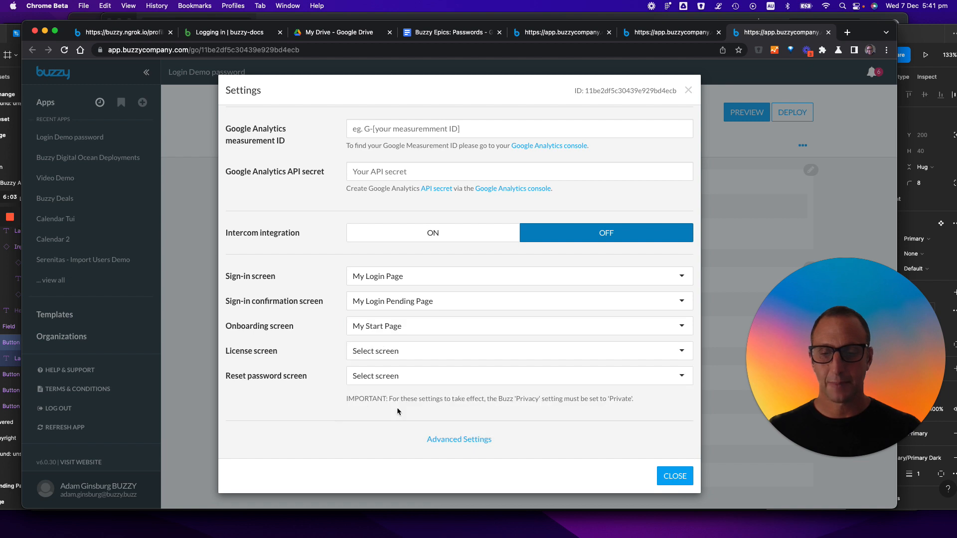
pyautogui.click(386, 352)
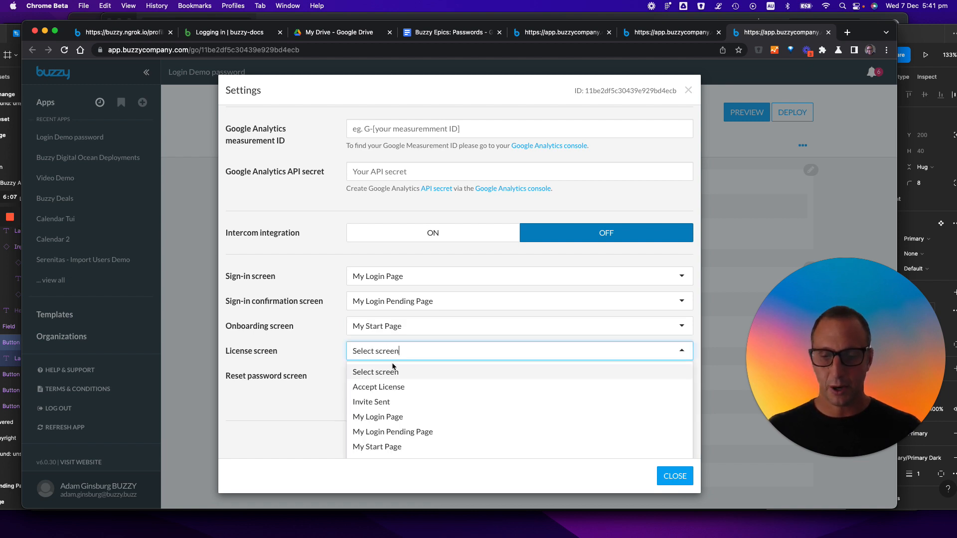
pyautogui.click(391, 387)
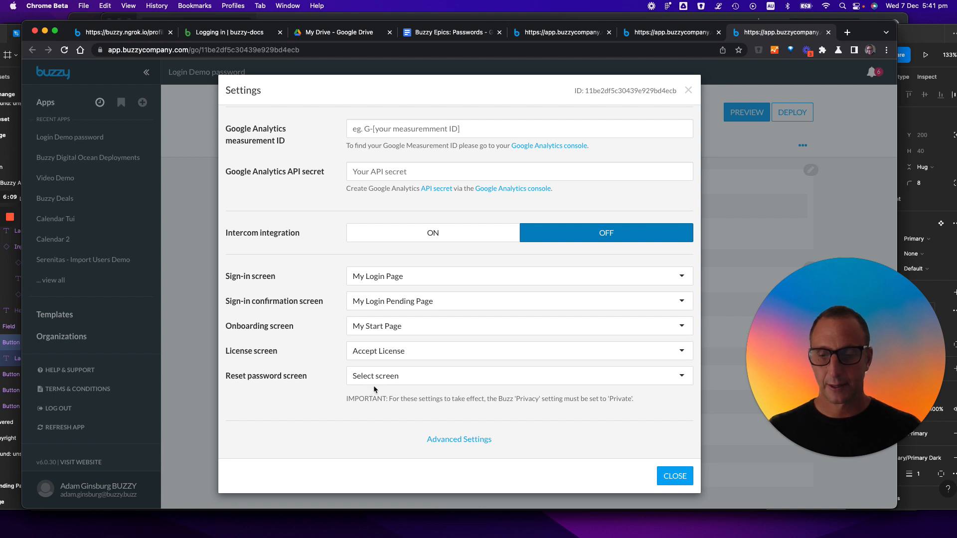
# - Set the reset password screen to Password Reset and close the app settings
pyautogui.click(382, 377)
pyautogui.scroll(-2, 398, 418)
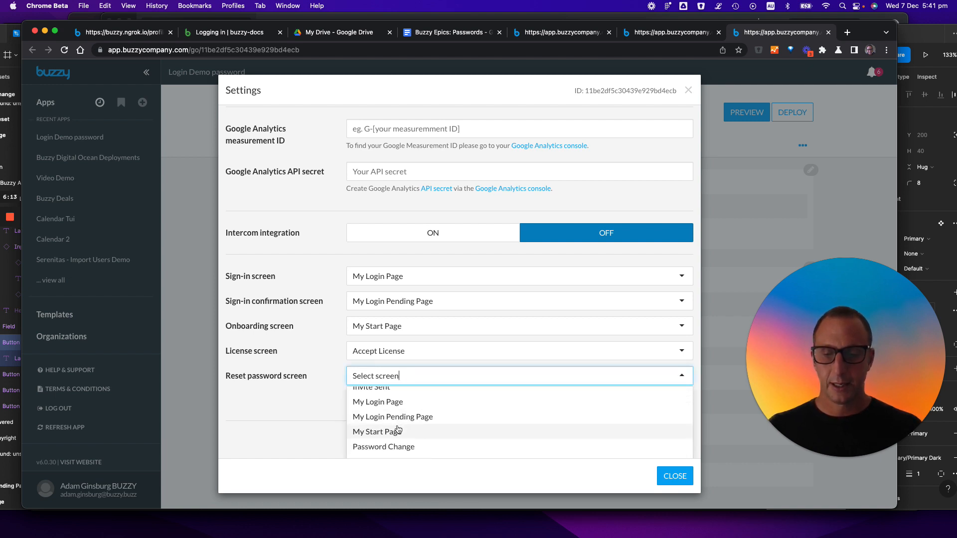
pyautogui.scroll(3, 410, 431)
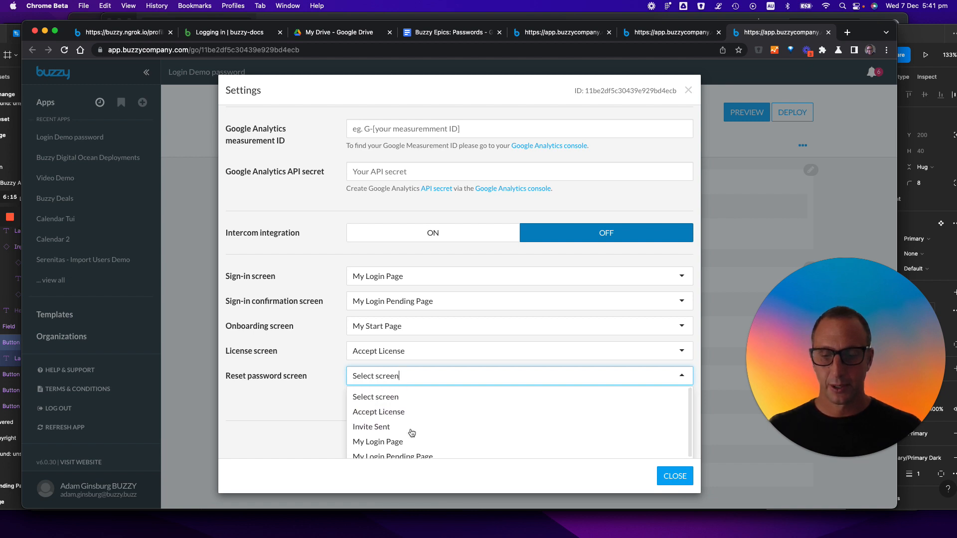
pyautogui.scroll(-2, 412, 432)
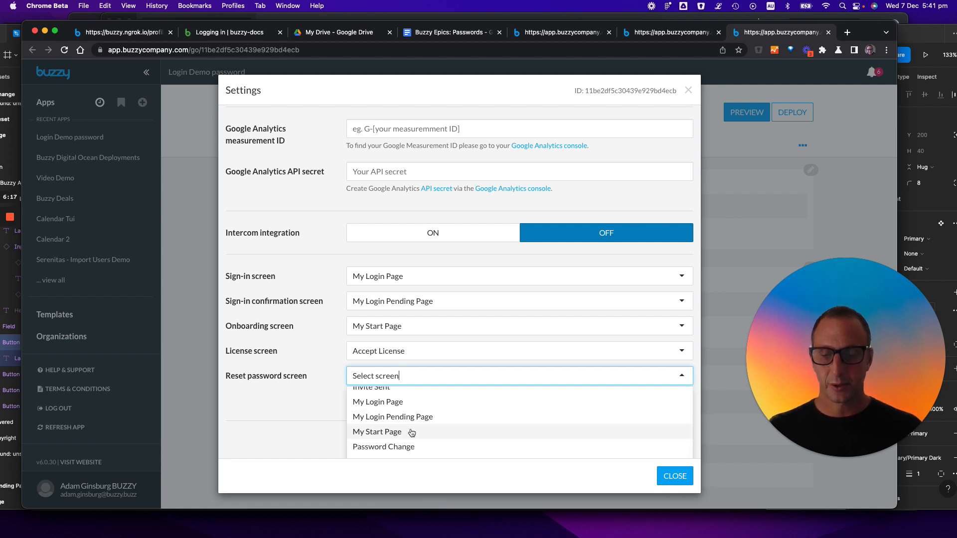
pyautogui.scroll(3, 412, 432)
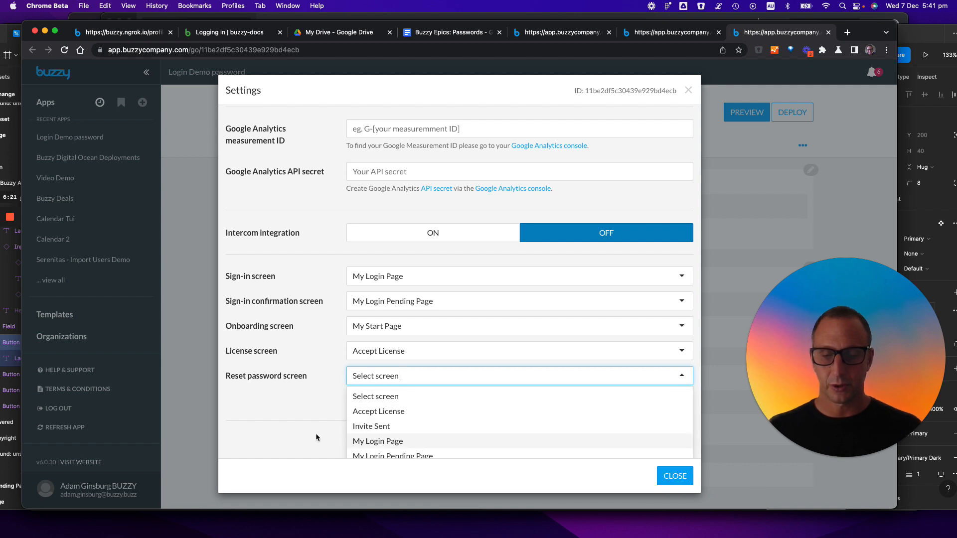
pyautogui.scroll(-1, 316, 438)
pyautogui.scroll(-3, 394, 424)
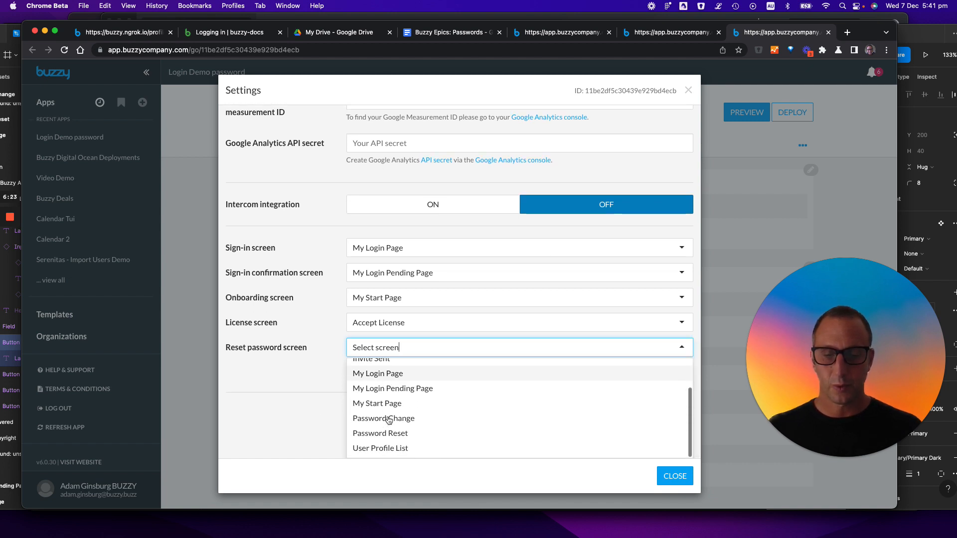
pyautogui.click(382, 433)
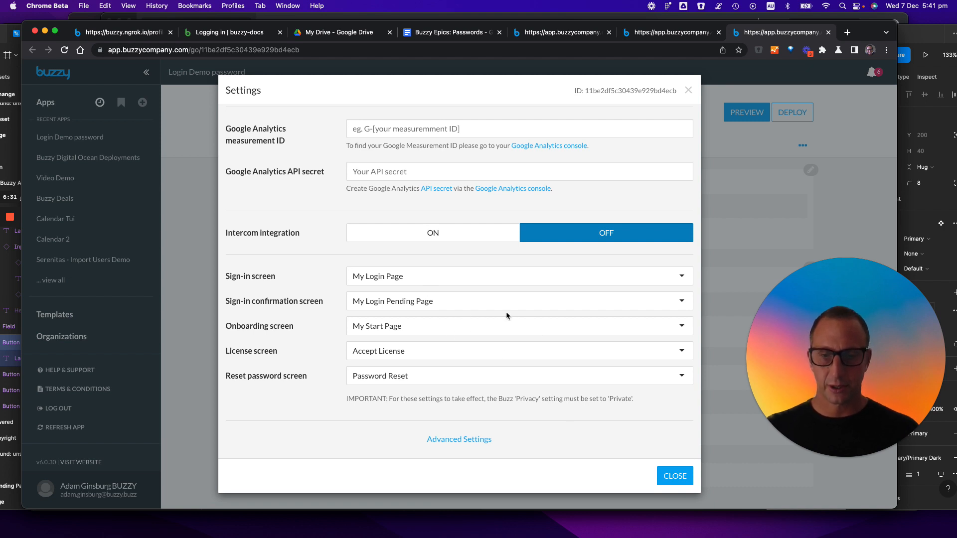
pyautogui.click(675, 476)
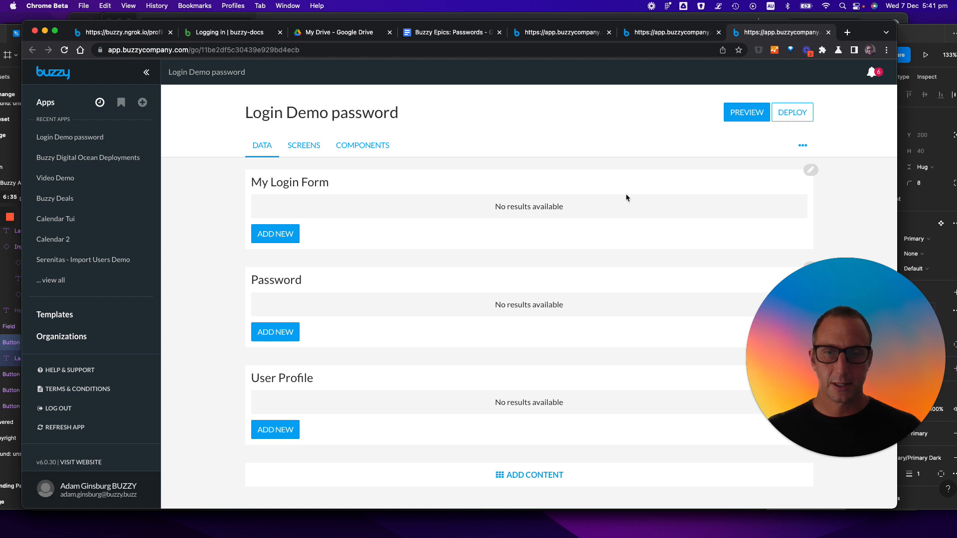
# - Review the app's participants, and open the ACME Inc organization to examine its teams
pyautogui.click(802, 145)
pyautogui.click(713, 184)
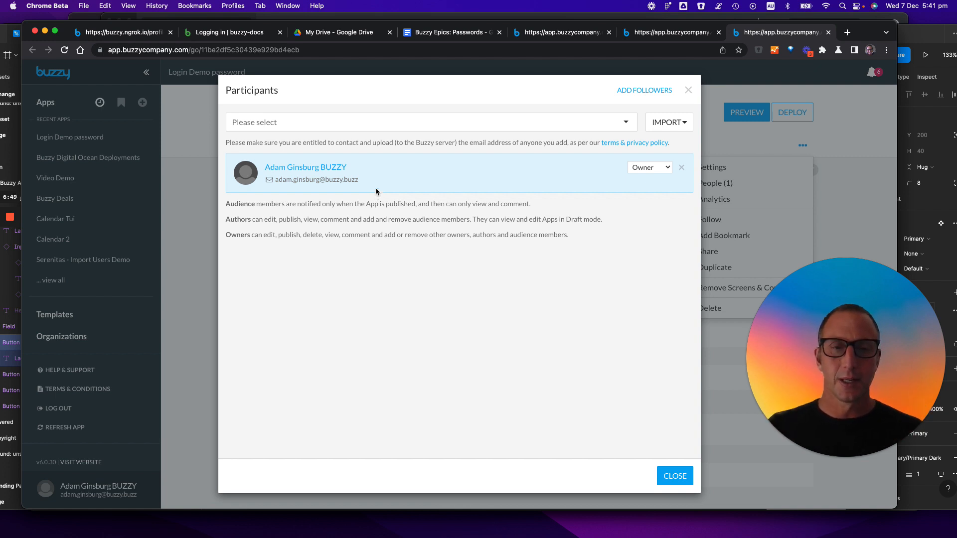
pyautogui.click(689, 94)
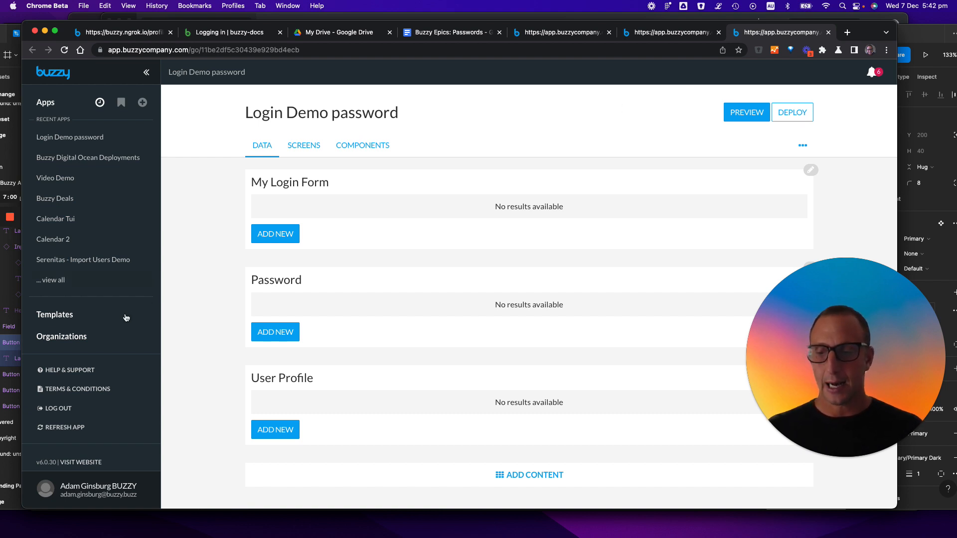
pyautogui.click(70, 342)
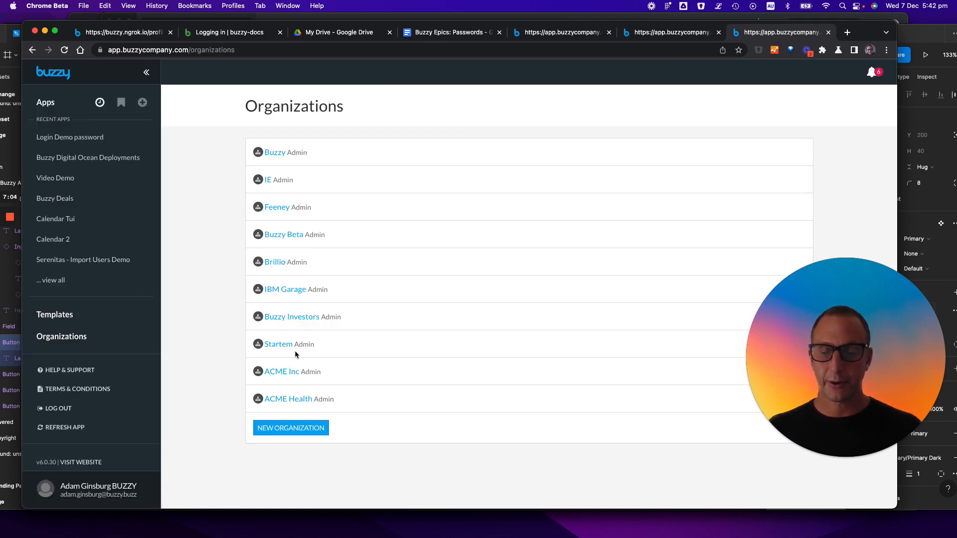
pyautogui.click(278, 377)
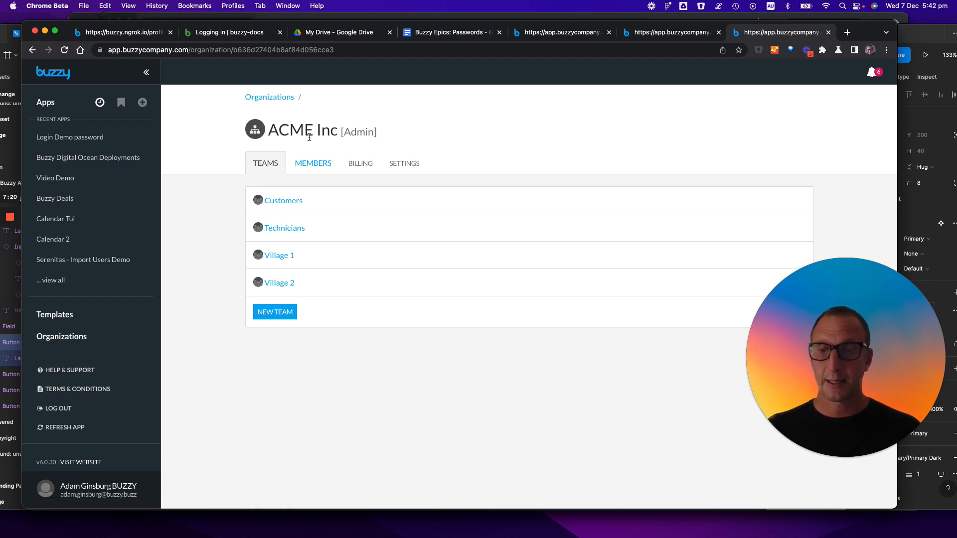
# - Return to the Login Demo password app and add the ACME Inc organization to its participants
pyautogui.click(77, 142)
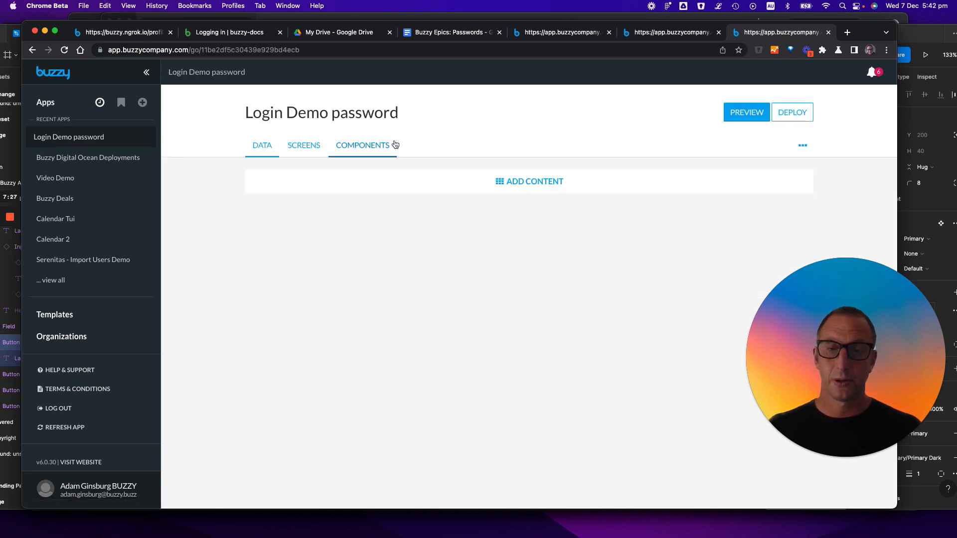
pyautogui.click(802, 147)
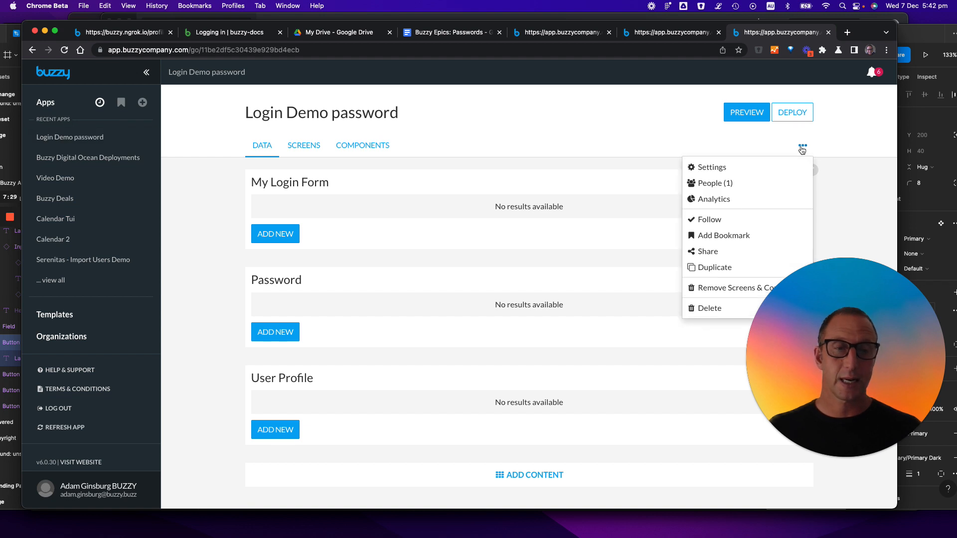
pyautogui.click(722, 183)
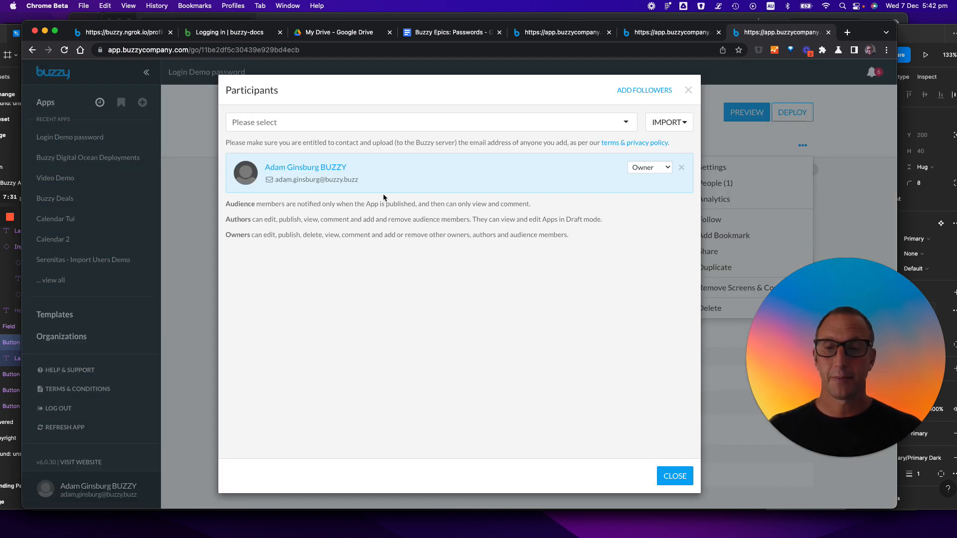
pyautogui.click(255, 124)
pyautogui.write('AC')
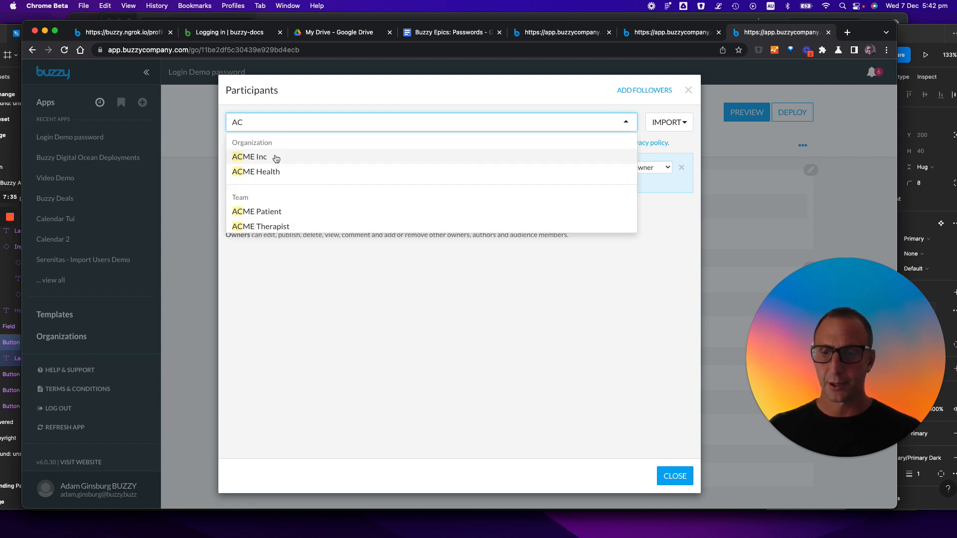
pyautogui.click(275, 159)
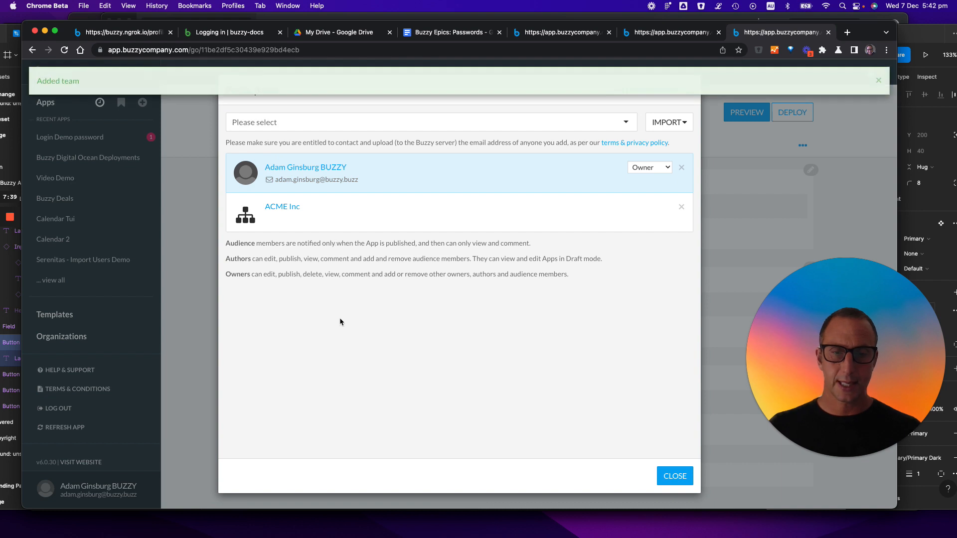
pyautogui.click(876, 82)
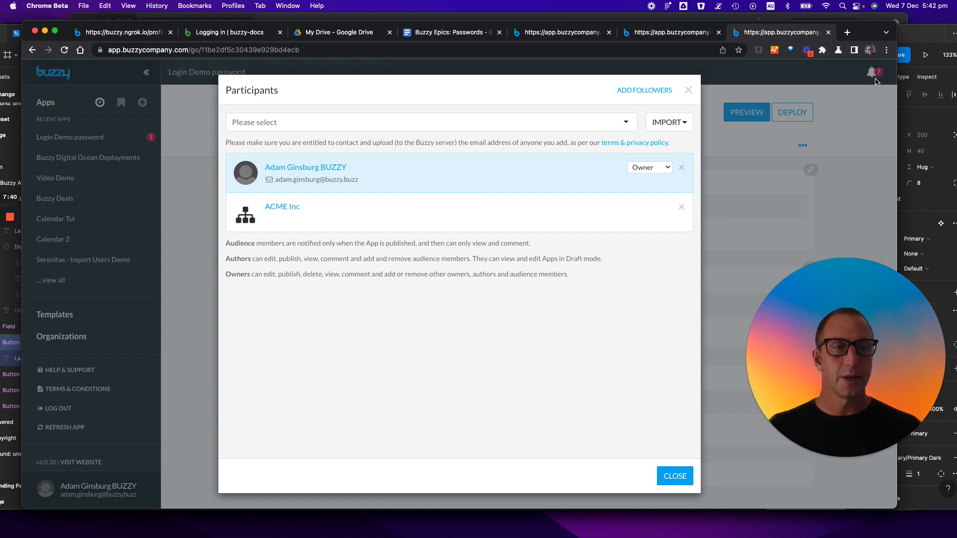
pyautogui.click(684, 94)
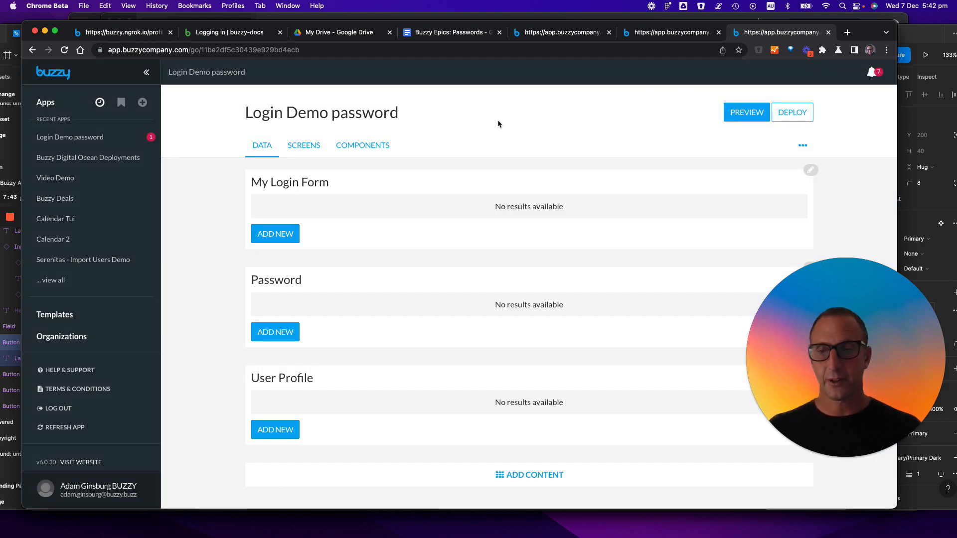
# - Switch to Figma and check which organization the Send Login Link button's action adds new users to
pyautogui.press('super+Tab')
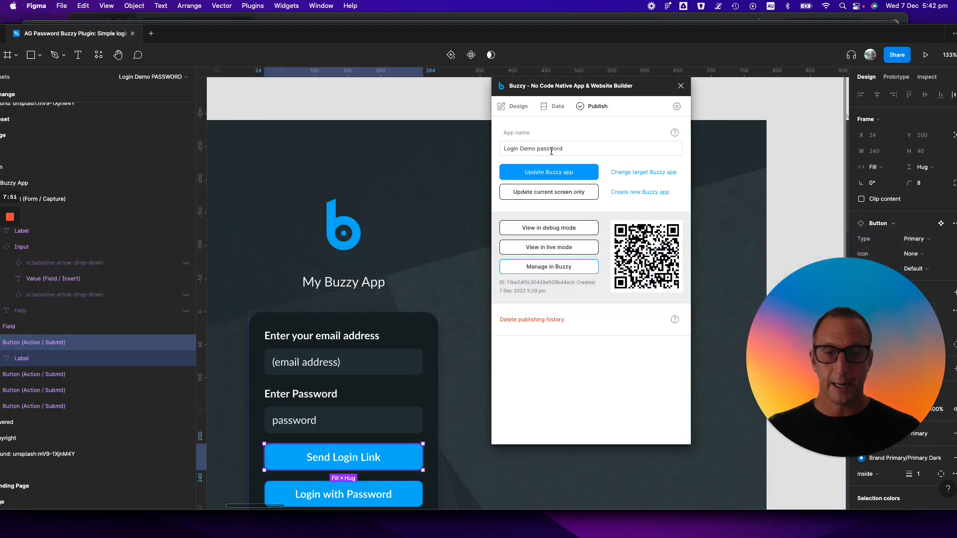
pyautogui.click(516, 106)
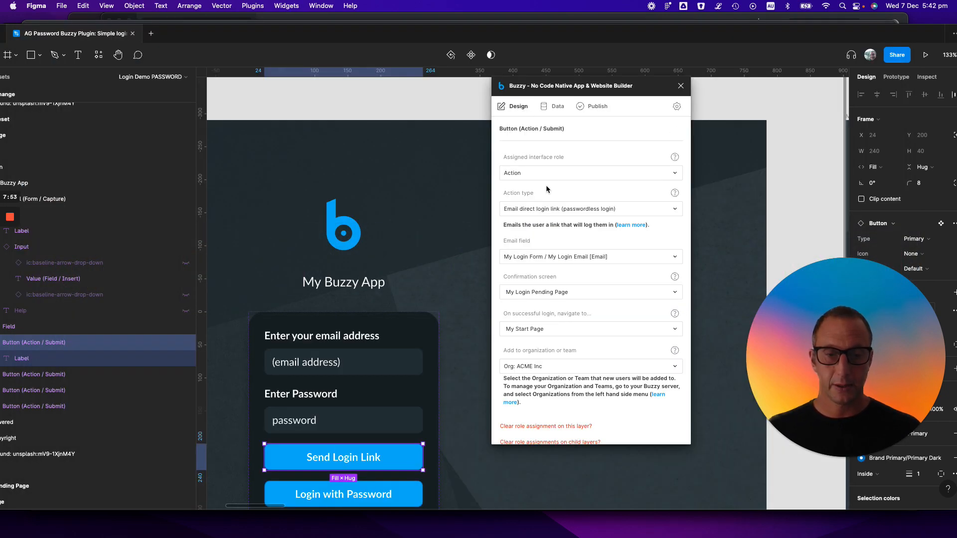
pyautogui.scroll(-2, 545, 329)
pyautogui.click(542, 331)
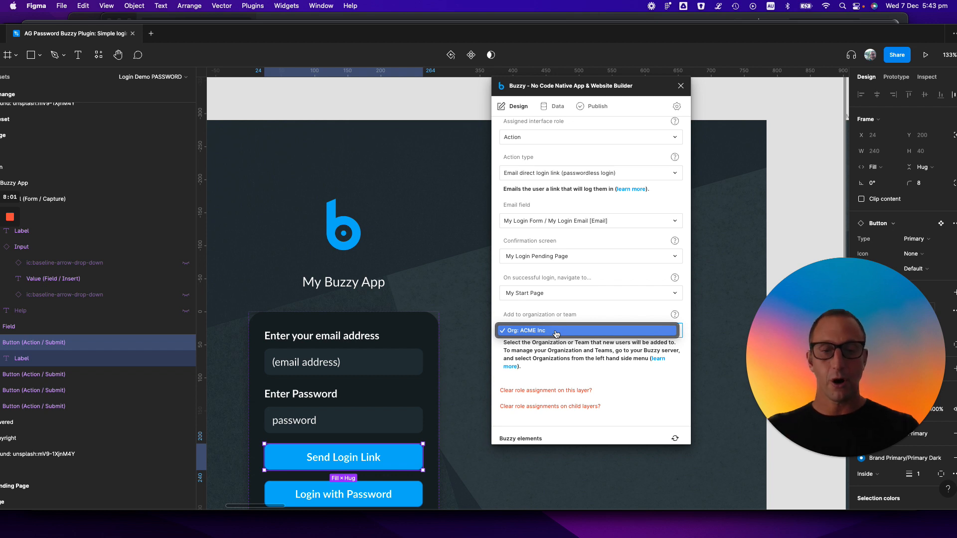
pyautogui.click(556, 331)
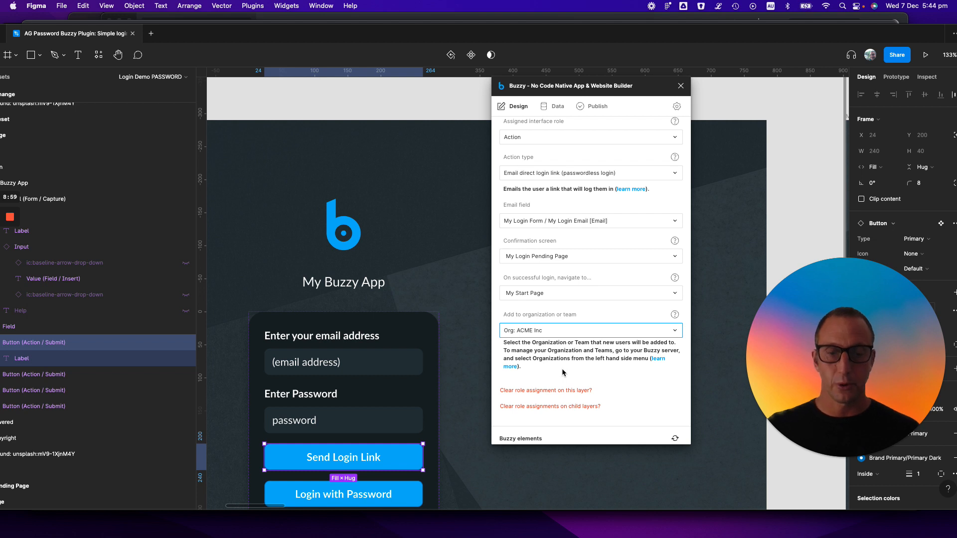
# - Select the Login with Password button on the login screen and examine its Buzzy action settings
pyautogui.scroll(-5, 453, 369)
pyautogui.scroll(-5, 454, 369)
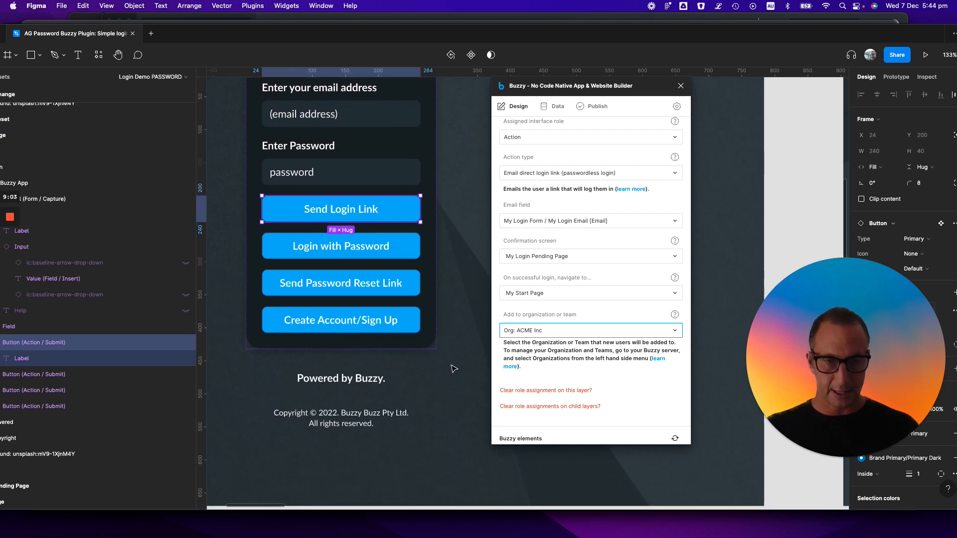
pyautogui.click(404, 249)
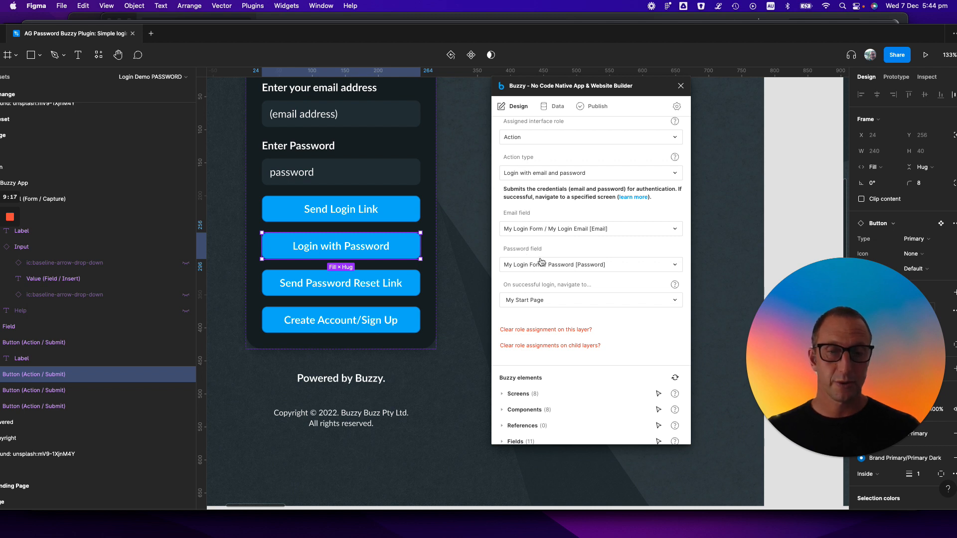
# - Open the Password1 field definition in the Password data table, review the available field types, and return to the data tables
pyautogui.click(555, 108)
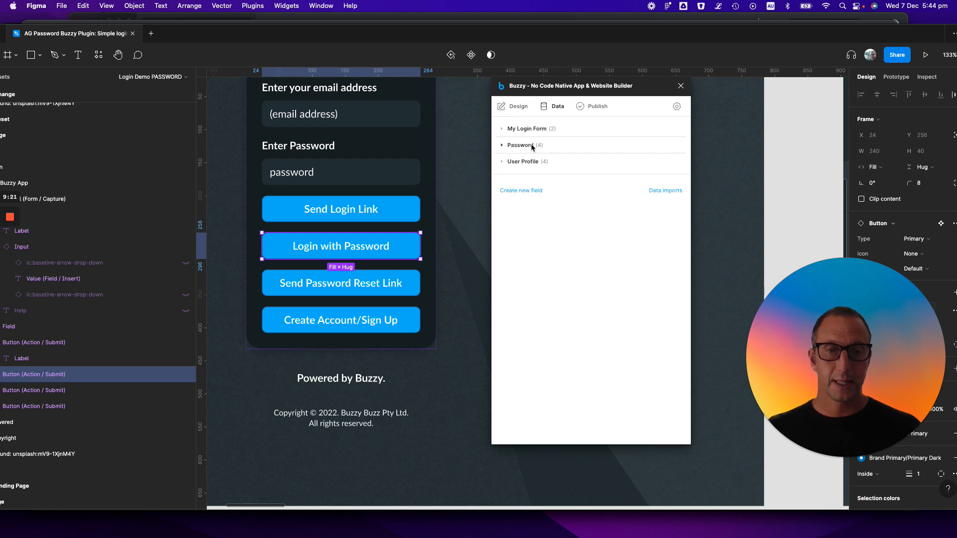
pyautogui.click(501, 146)
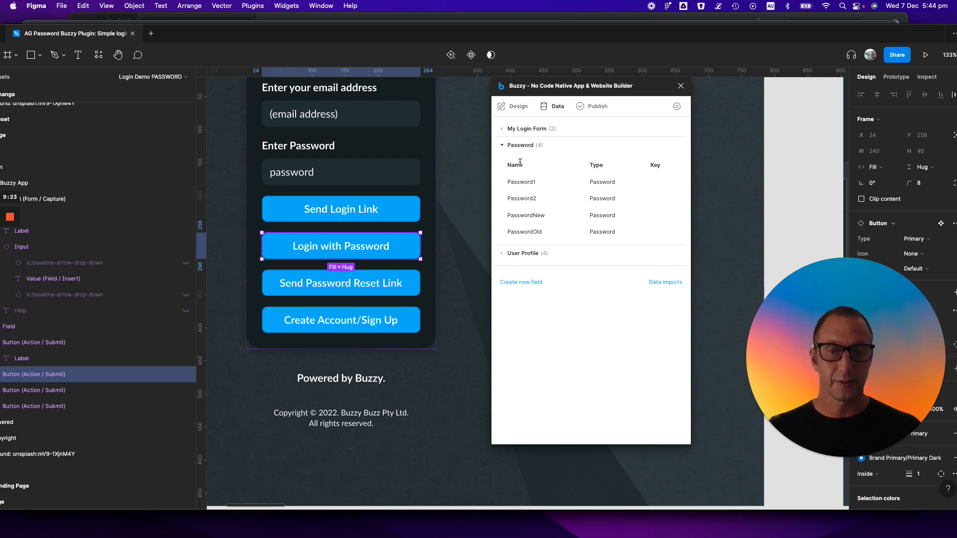
pyautogui.click(531, 185)
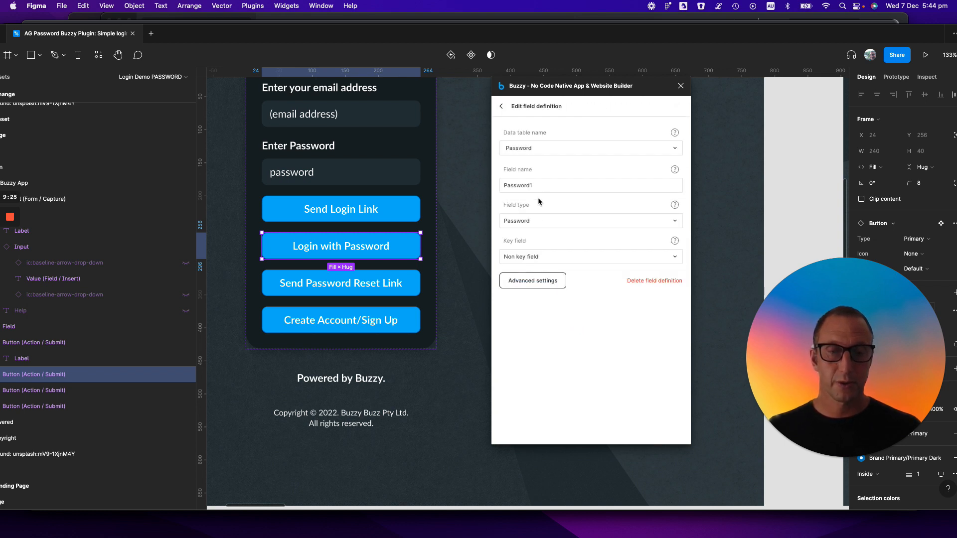
pyautogui.click(563, 222)
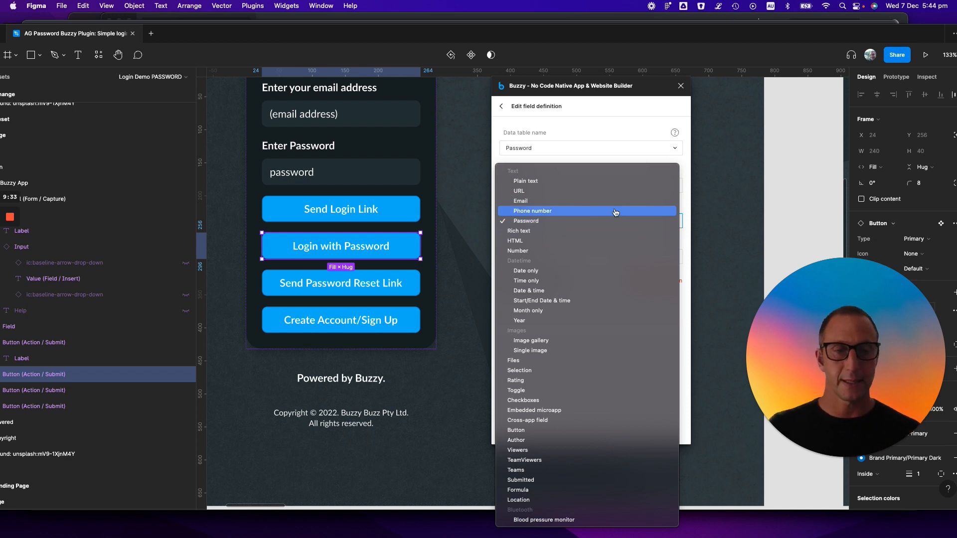
pyautogui.click(692, 205)
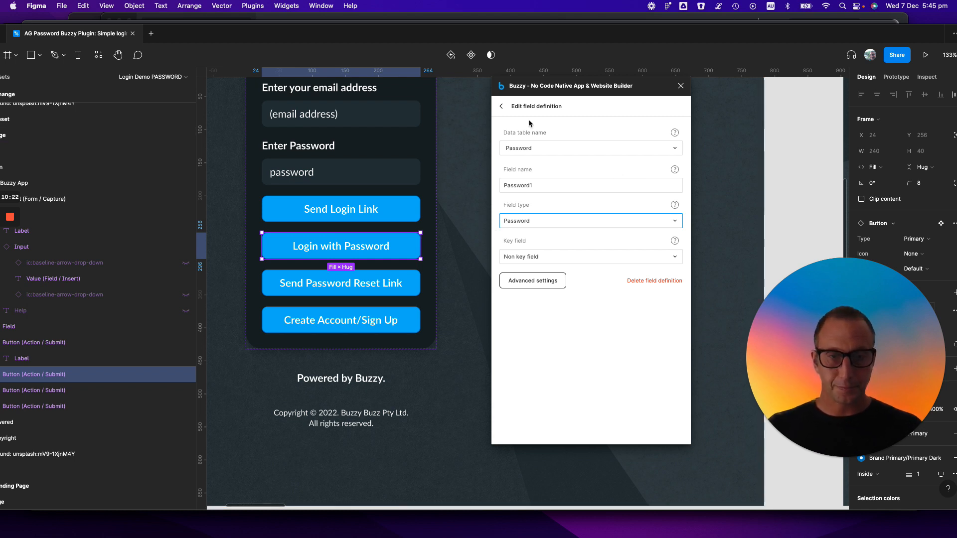
pyautogui.click(501, 107)
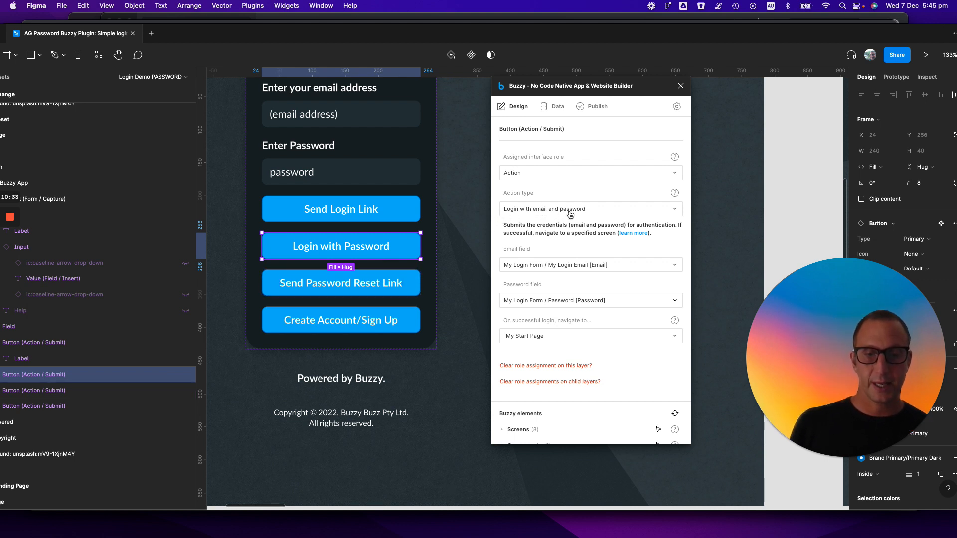
# - Examine the action settings of the Send Password Reset Link and Create Account/Sign Up buttons on the login screen
pyautogui.click(410, 281)
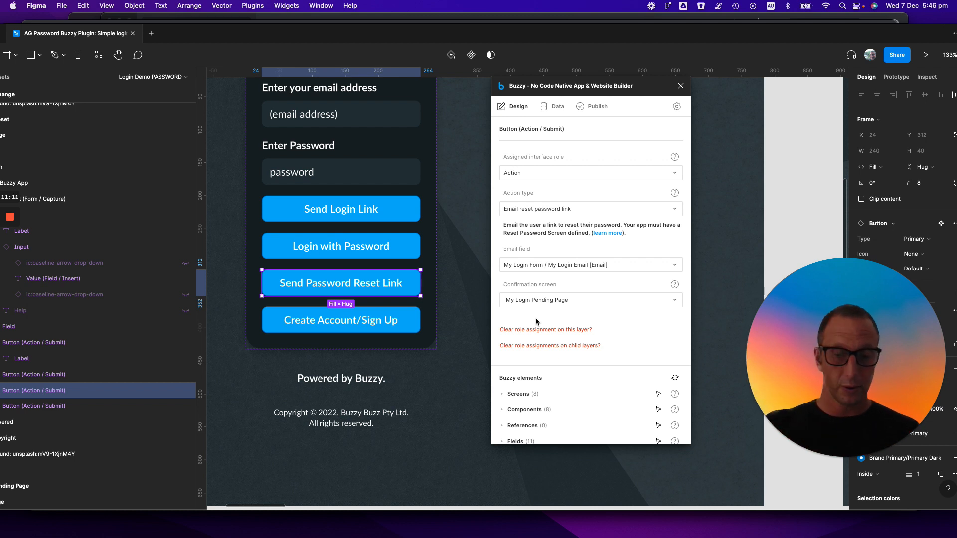
pyautogui.click(411, 322)
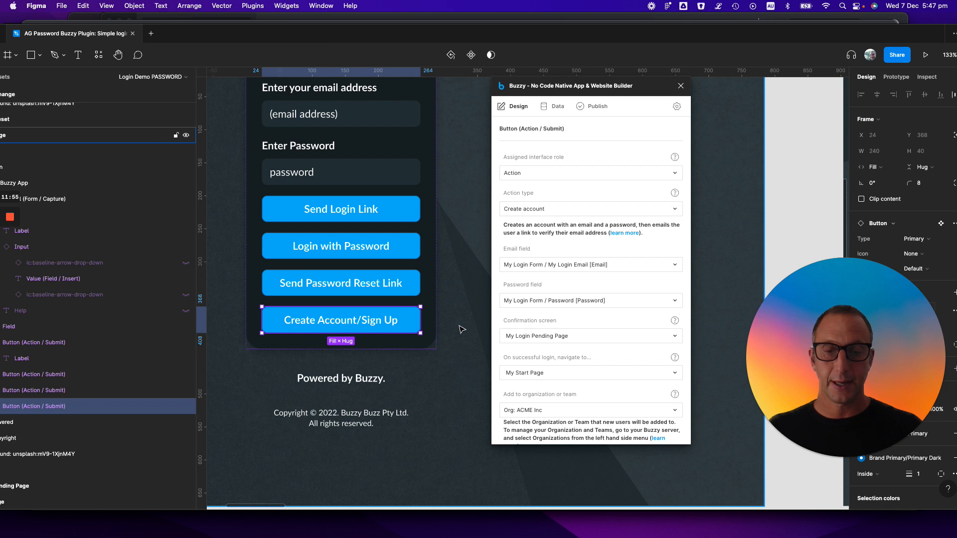
# - Go to the My Start Page screen and examine the User List, Change Password and Log out links in its header
pyautogui.scroll(2, 462, 329)
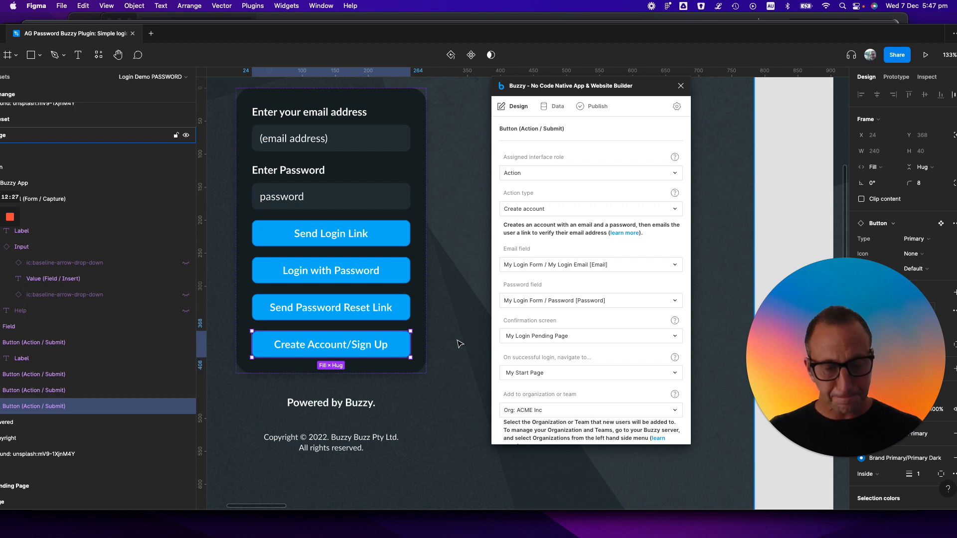
pyautogui.hscroll(3, 460, 344)
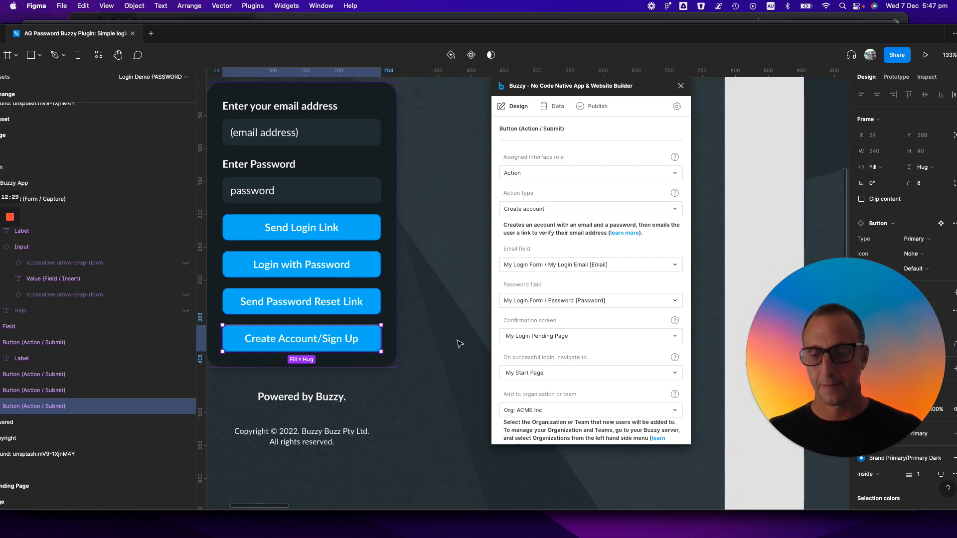
pyautogui.hscroll(20, 459, 344)
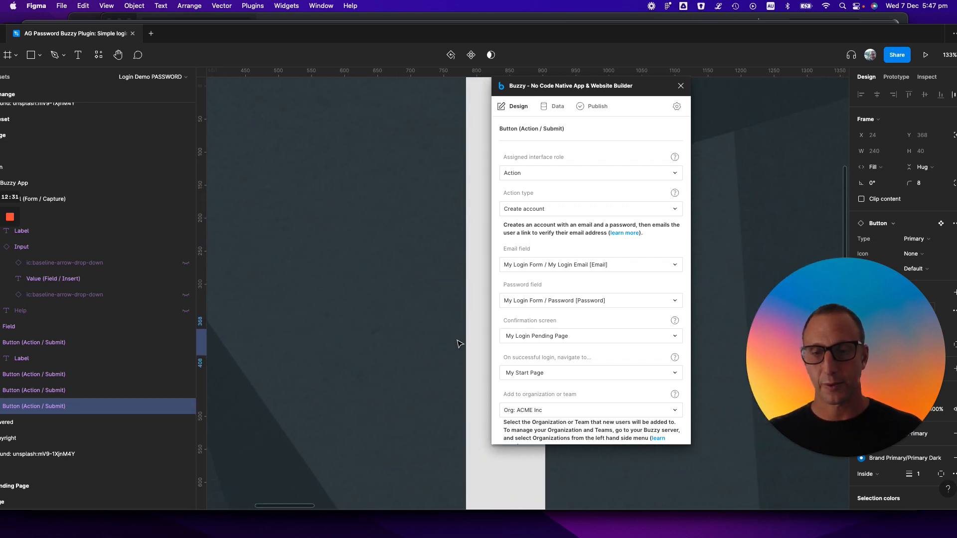
pyautogui.hscroll(11, 460, 343)
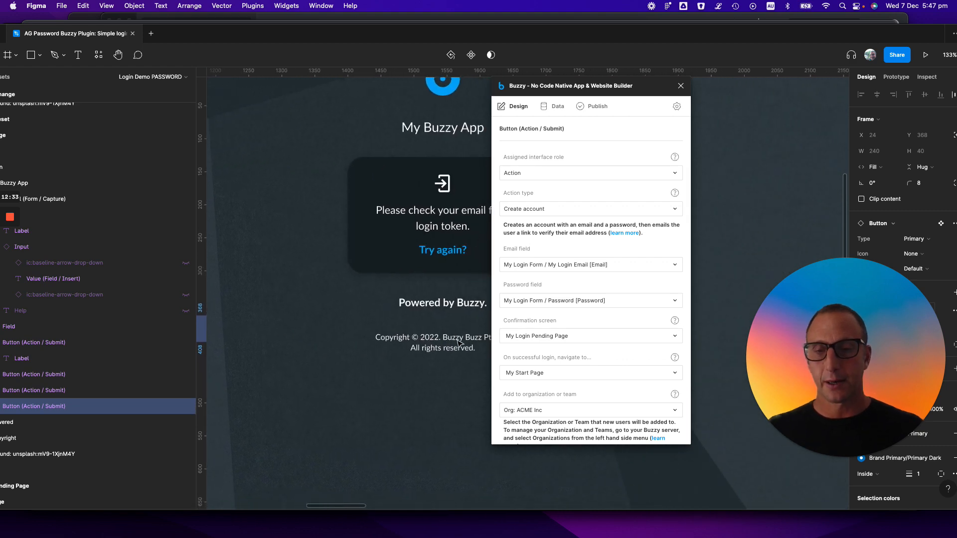
pyautogui.keyDown('ctrl'); pyautogui.scroll(-5, 460, 344); pyautogui.keyUp('ctrl')
pyautogui.hscroll(15, 460, 344)
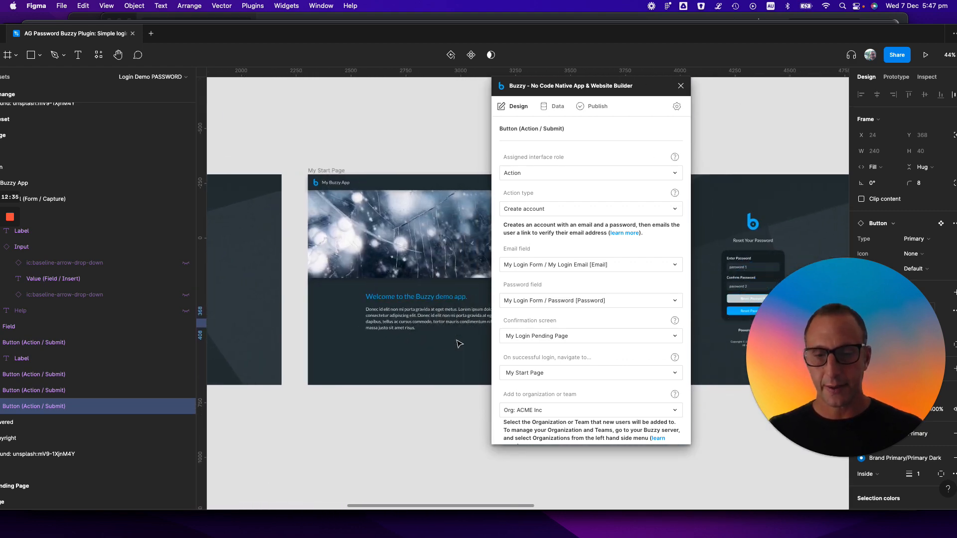
pyautogui.hscroll(3, 459, 344)
pyautogui.scroll(-2, 459, 344)
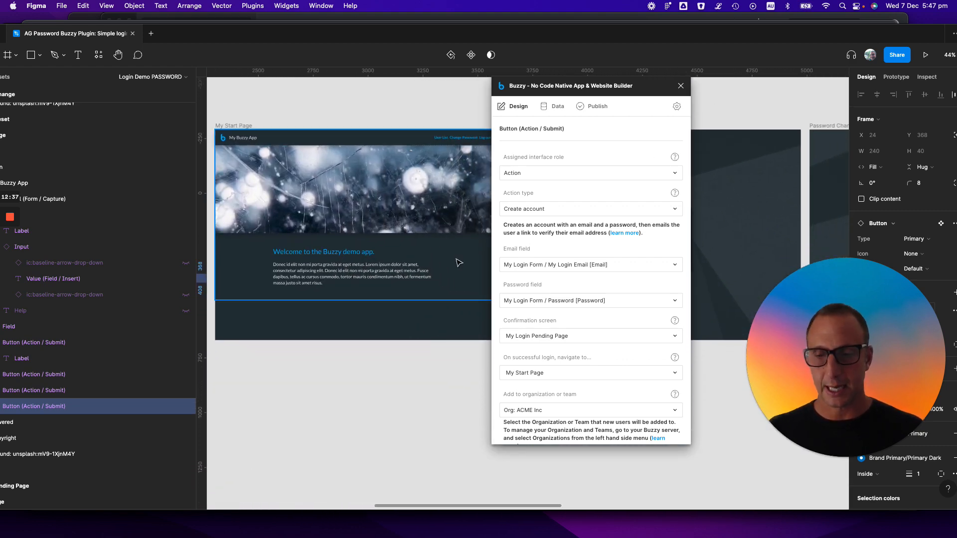
pyautogui.scroll(3, 381, 261)
pyautogui.hscroll(3, 381, 260)
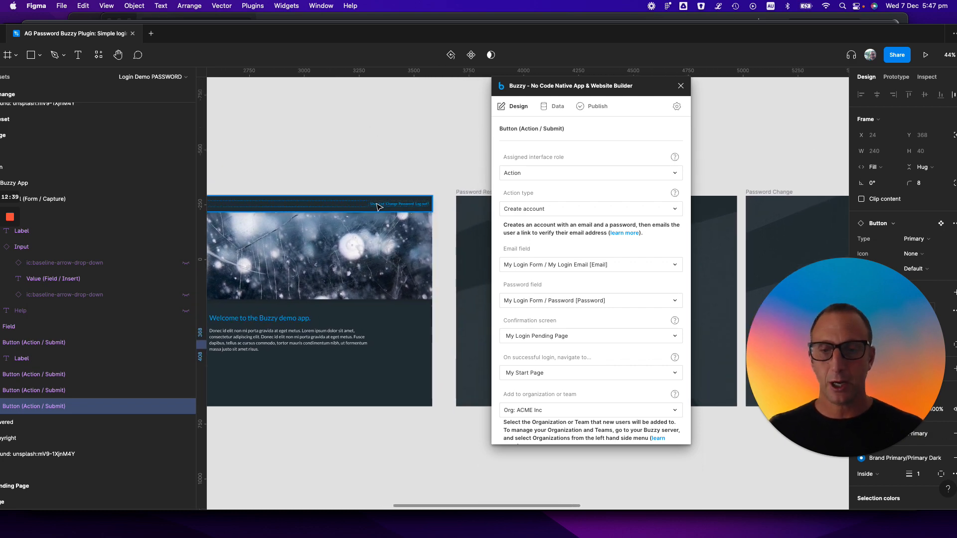
pyautogui.keyDown('ctrl'); pyautogui.scroll(5, 376, 206); pyautogui.keyUp('ctrl')
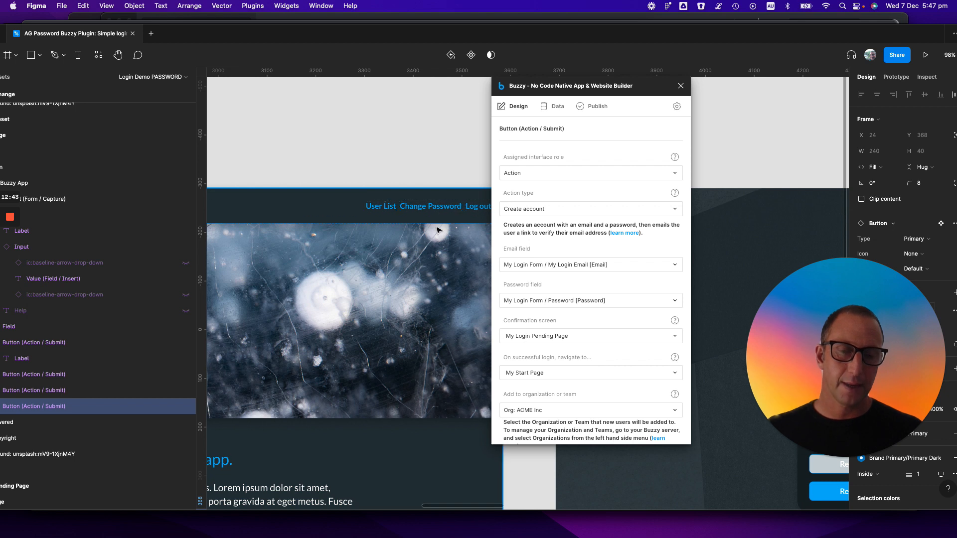
pyautogui.hscroll(2, 437, 229)
pyautogui.hscroll(1, 438, 230)
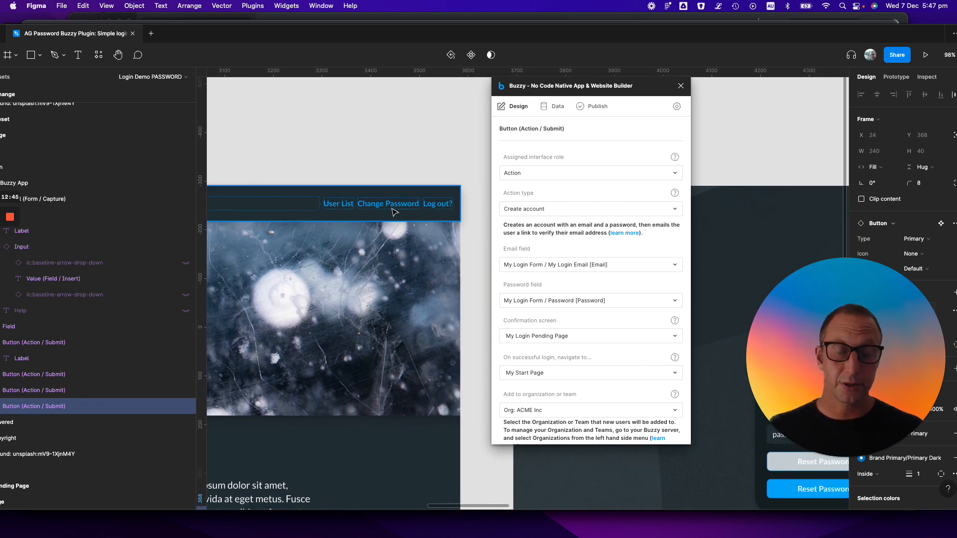
# - Examine the Reset Your Password screen with its two password fields and Reset Password buttons
pyautogui.hscroll(20, 394, 212)
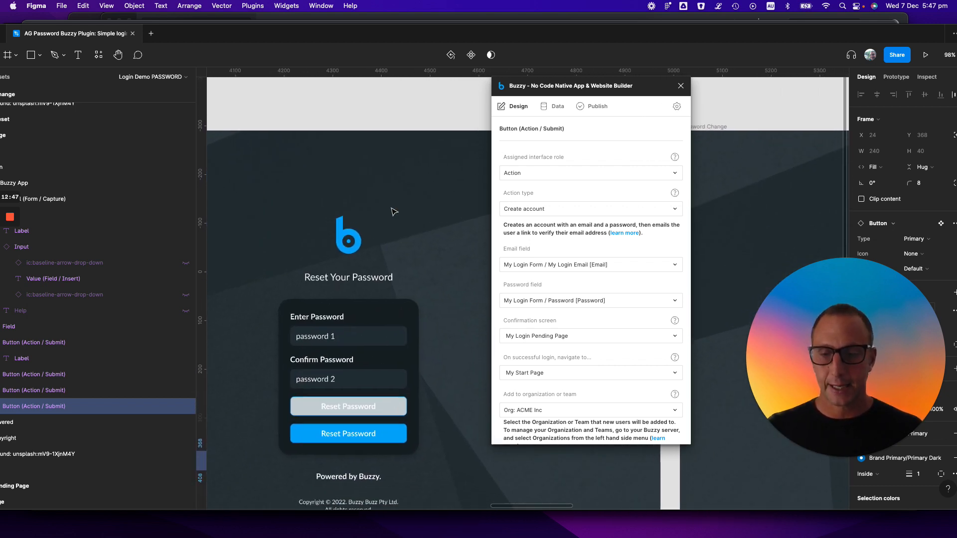
pyautogui.scroll(-3, 394, 212)
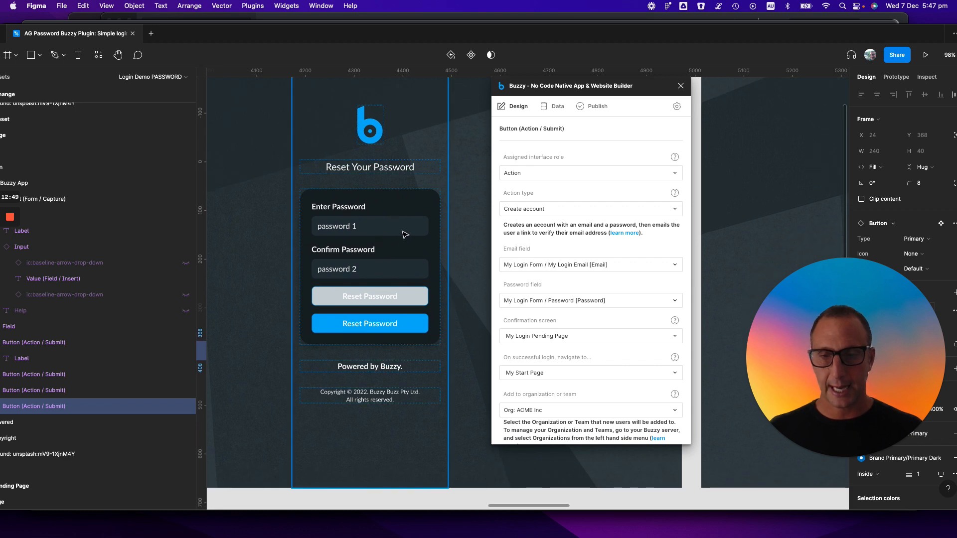
pyautogui.hscroll(2, 407, 239)
pyautogui.scroll(-1, 407, 239)
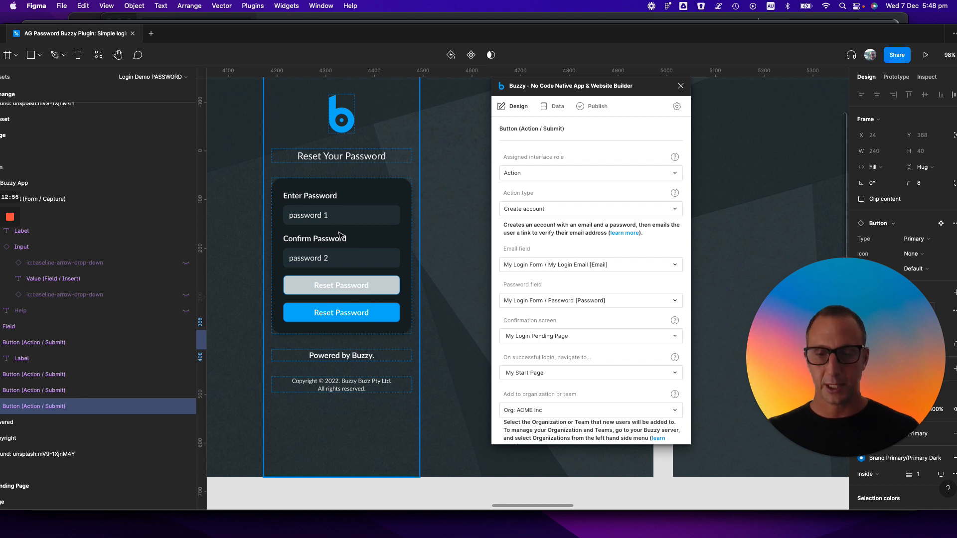
pyautogui.hscroll(2, 355, 233)
pyautogui.scroll(-1, 355, 233)
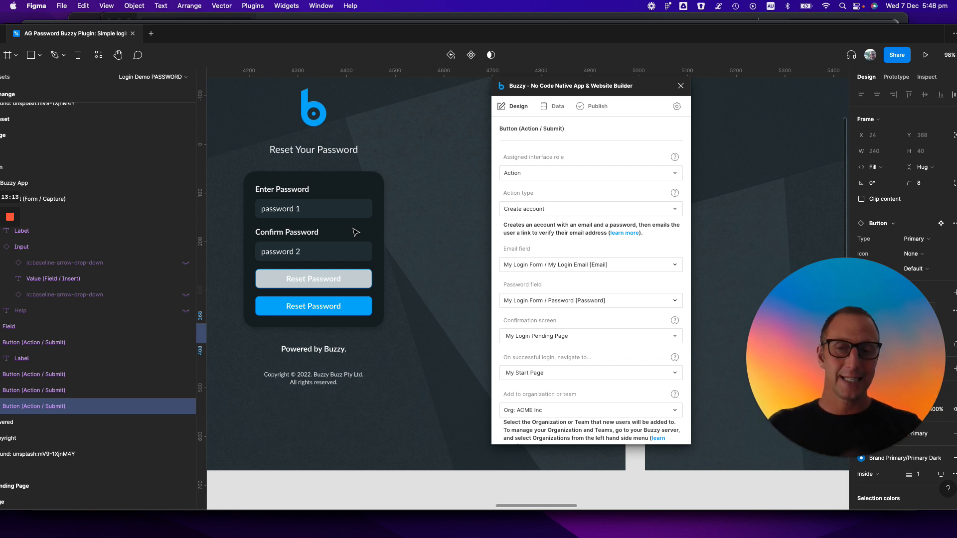
# - Select the Change Password button on the Change Your Password screen and review its action settings and the available action types
pyautogui.scroll(-3, 349, 241)
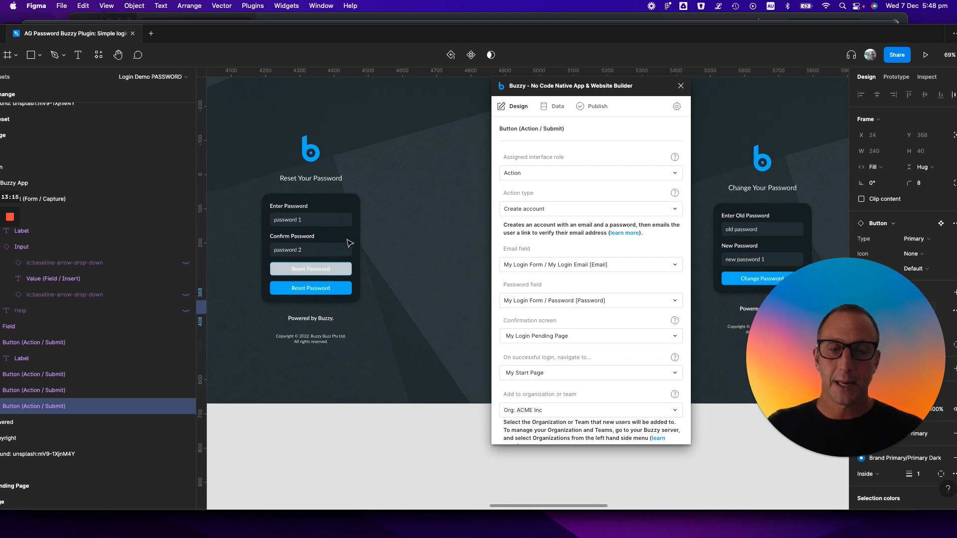
pyautogui.hscroll(8, 348, 240)
pyautogui.scroll(-1, 350, 243)
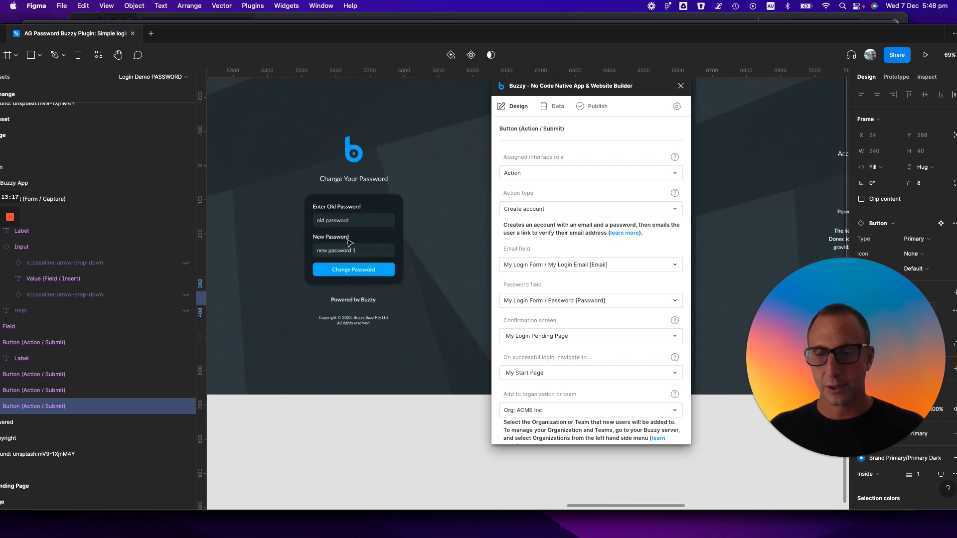
pyautogui.click(374, 269)
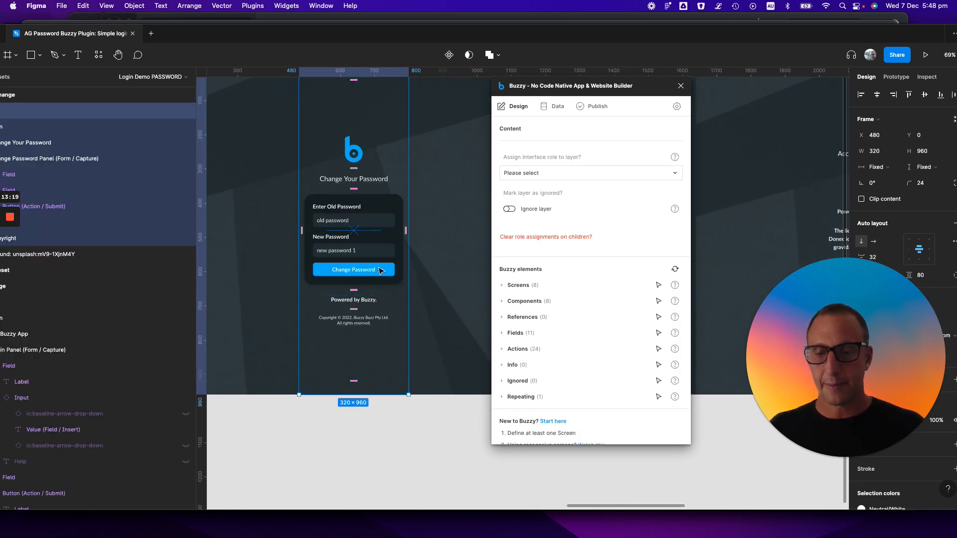
pyautogui.click(380, 270)
pyautogui.click(381, 271)
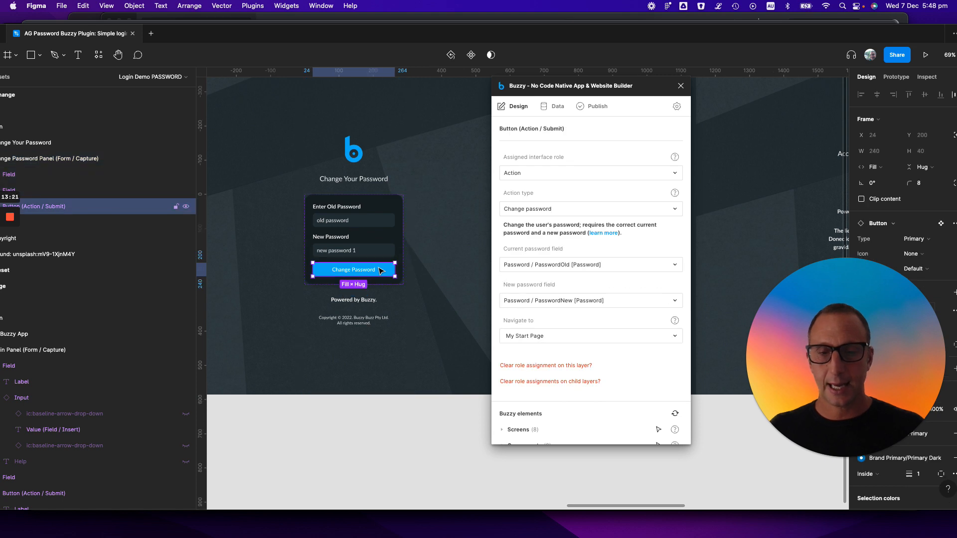
pyautogui.click(536, 209)
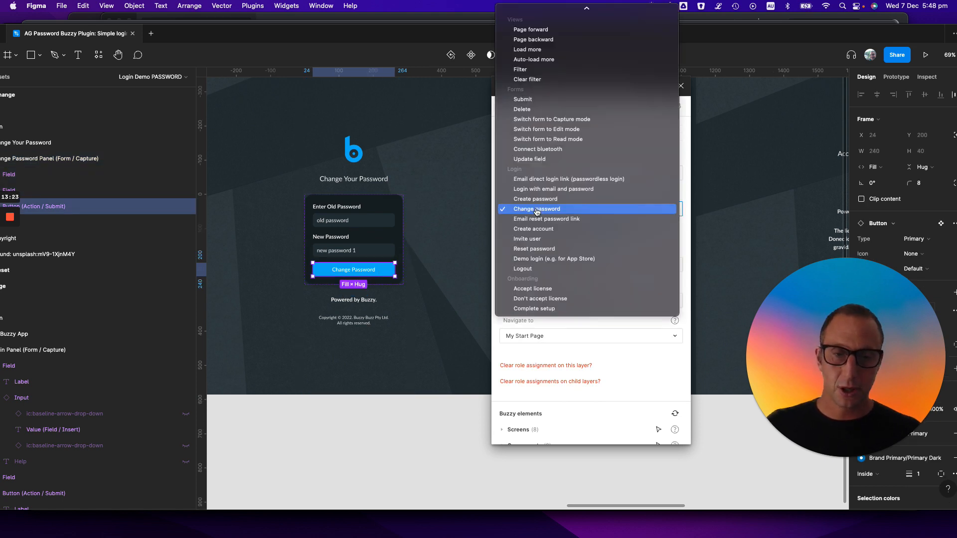
pyautogui.click(674, 365)
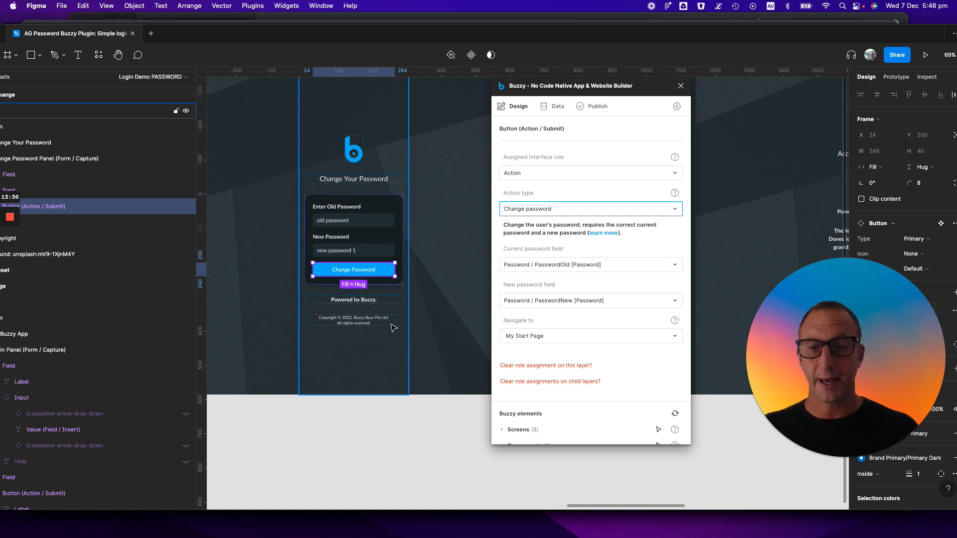
# - Go to the Accept License screen and examine the action settings of its I accept button
pyautogui.hscroll(3, 389, 318)
pyautogui.scroll(-1, 389, 319)
pyautogui.hscroll(10, 392, 328)
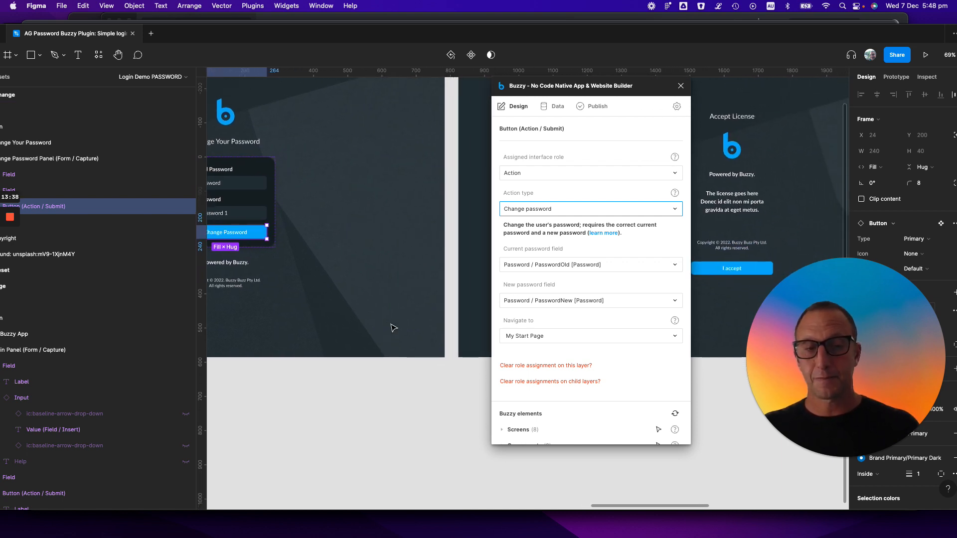
pyautogui.hscroll(5, 392, 328)
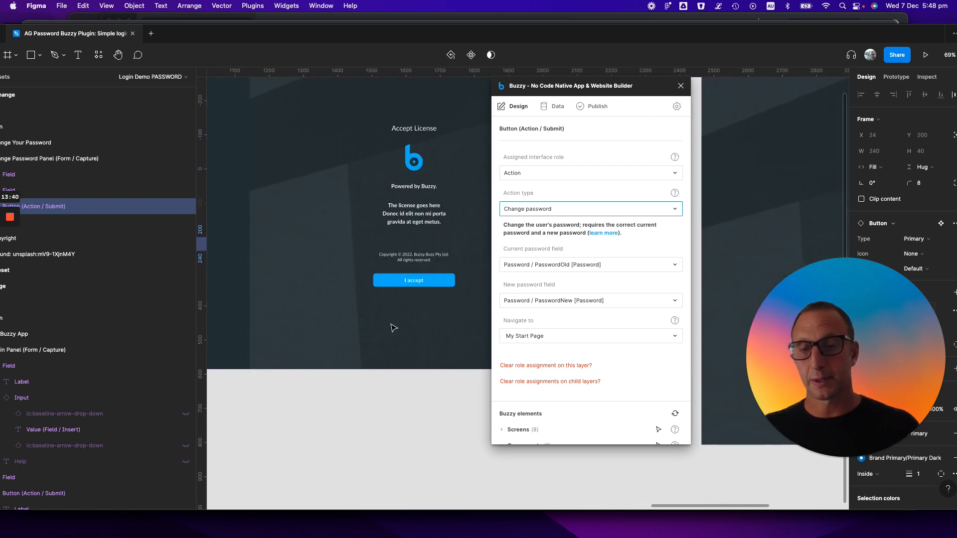
pyautogui.scroll(-1, 392, 328)
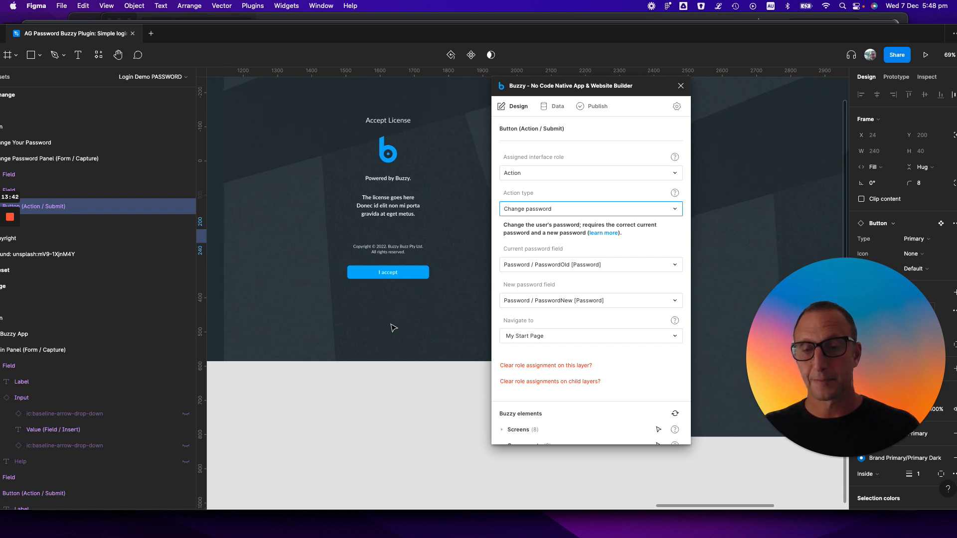
pyautogui.hscroll(1, 394, 328)
pyautogui.scroll(1, 393, 327)
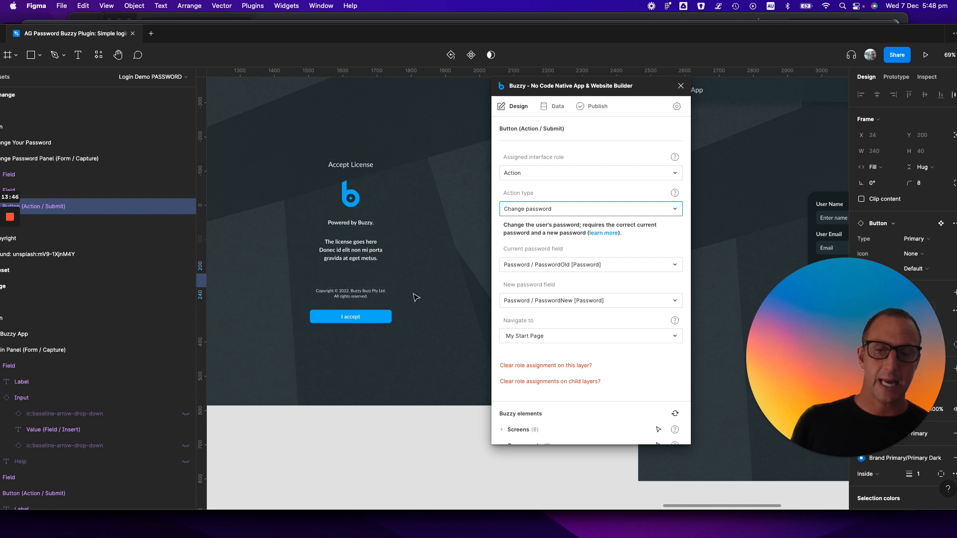
pyautogui.click(375, 319)
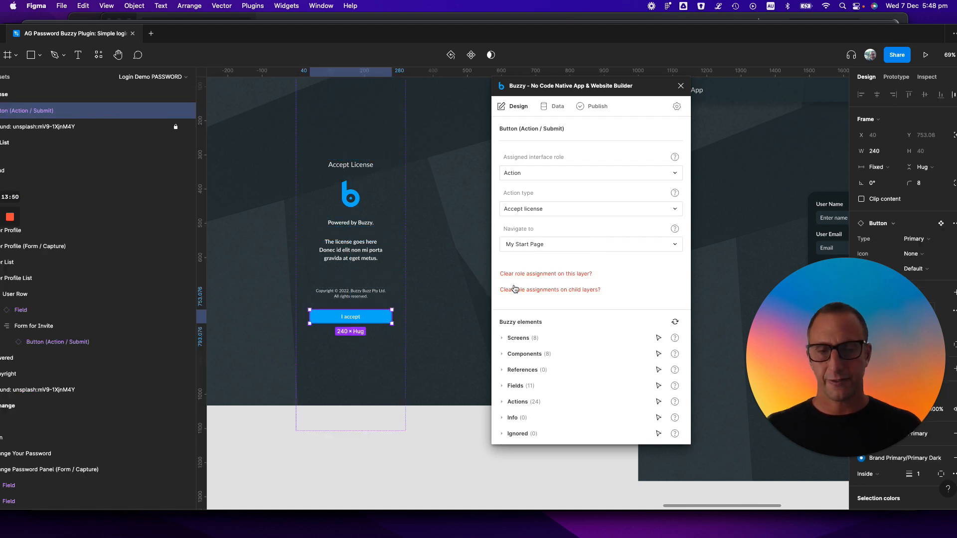
# - Go to the User Profile screen and select the Invite button in the User List row to examine its action settings
pyautogui.hscroll(15, 474, 282)
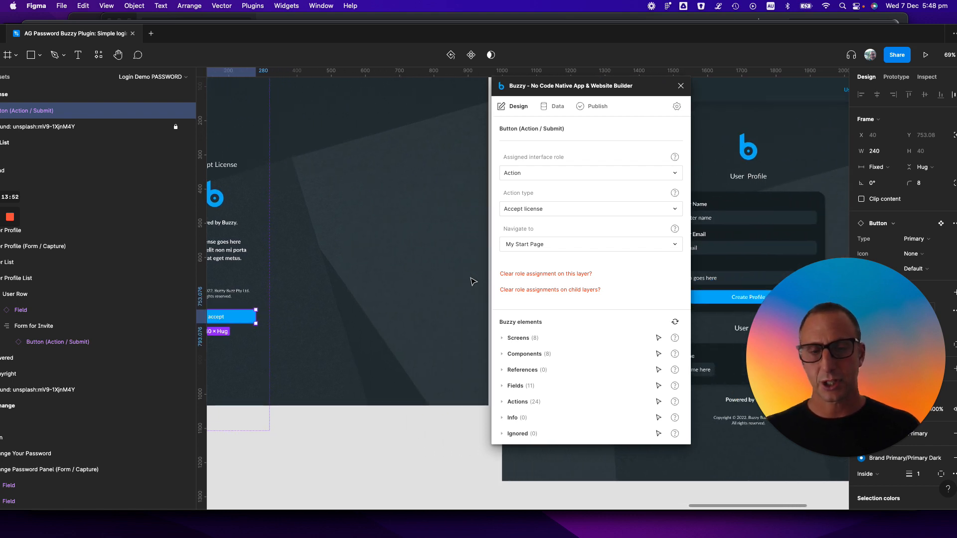
pyautogui.hscroll(3, 473, 282)
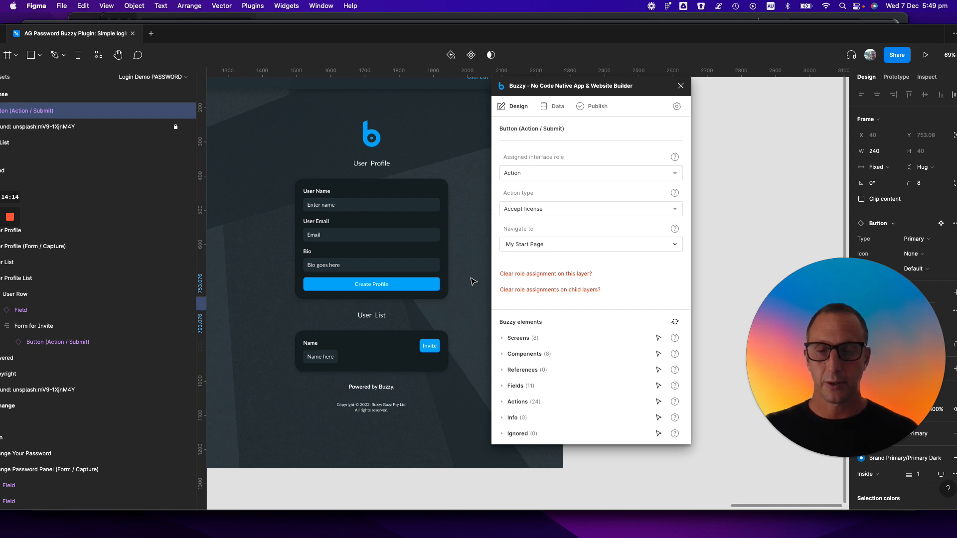
pyautogui.click(430, 350)
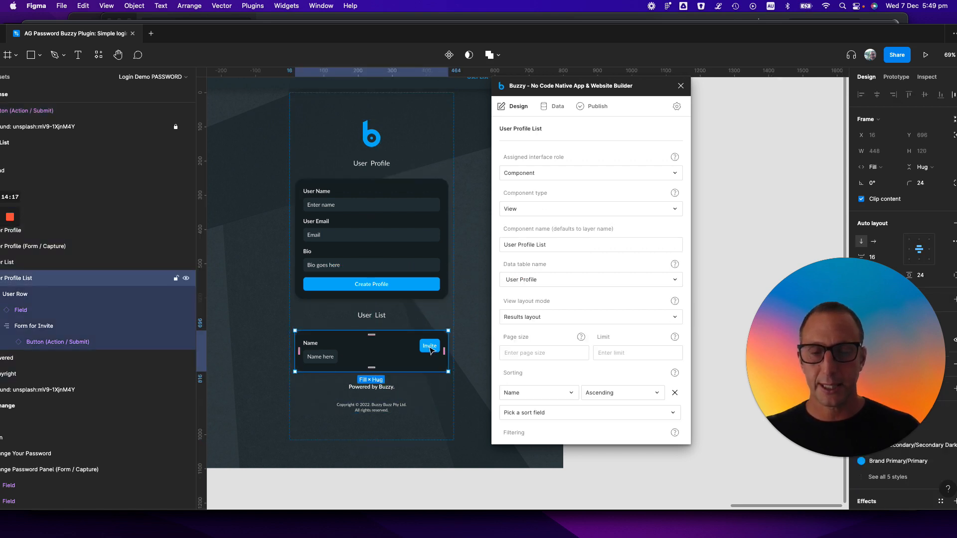
pyautogui.doubleClick(431, 350)
pyautogui.doubleClick(430, 350)
pyautogui.doubleClick(431, 350)
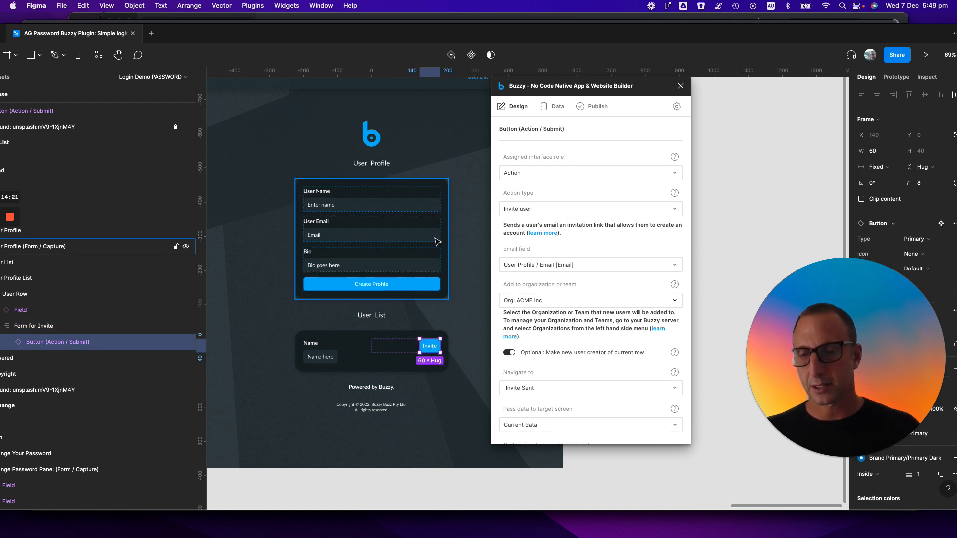
# - Examine the login and onboarding action types available for the Invite button, keeping Invite user selected
pyautogui.click(557, 214)
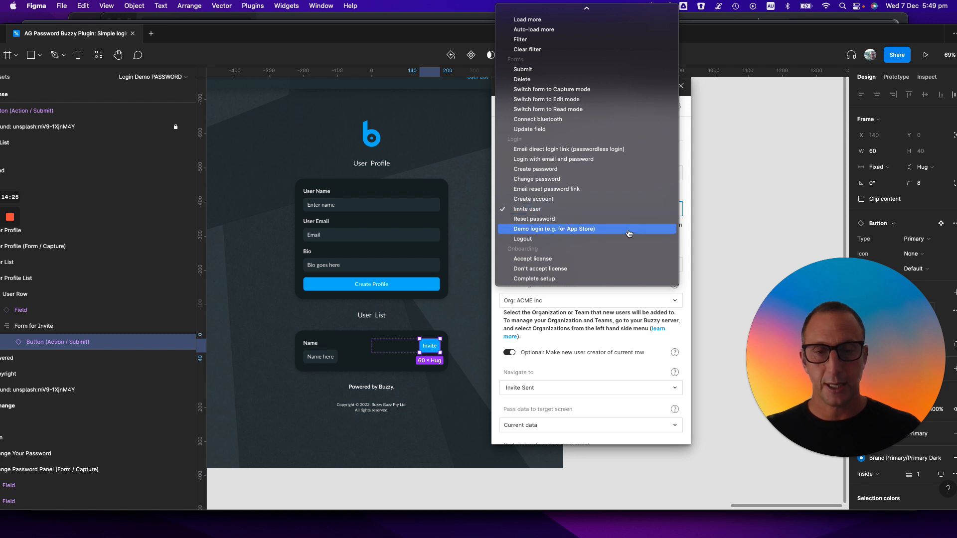
pyautogui.click(646, 345)
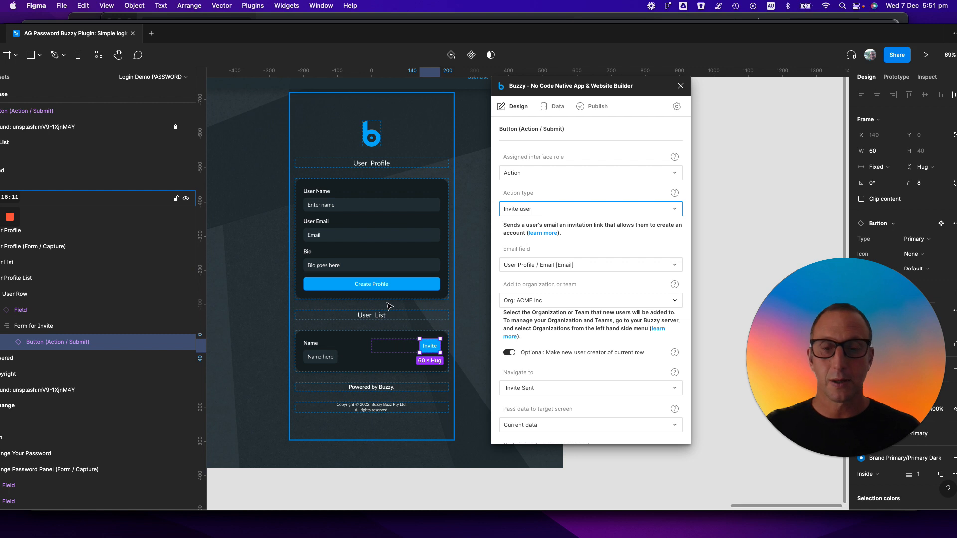
pyautogui.press('super+Tab')
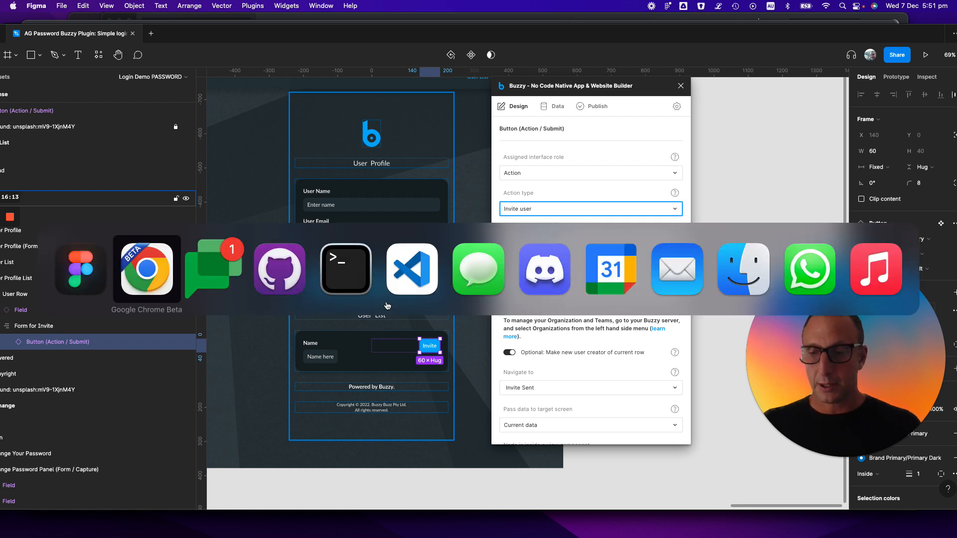
pyautogui.press('Escape')
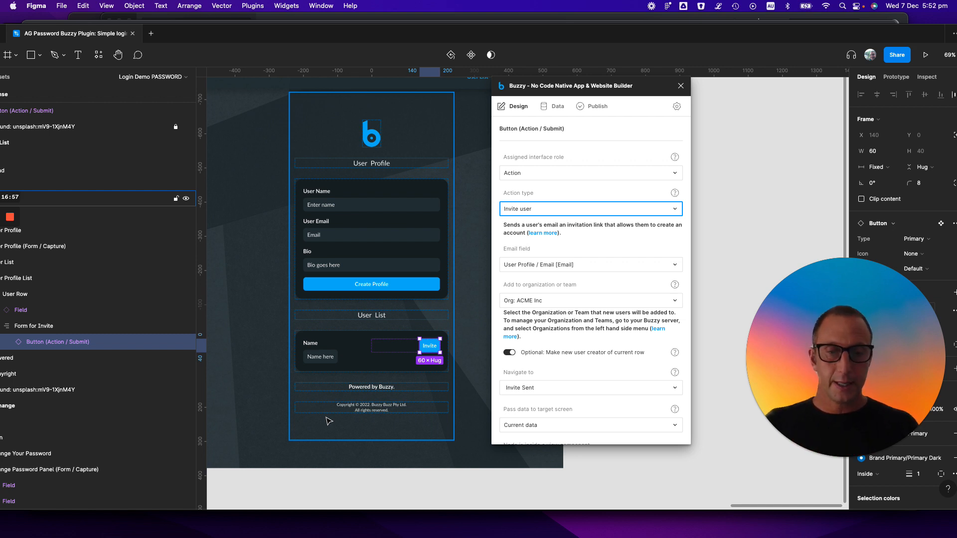
pyautogui.click(570, 212)
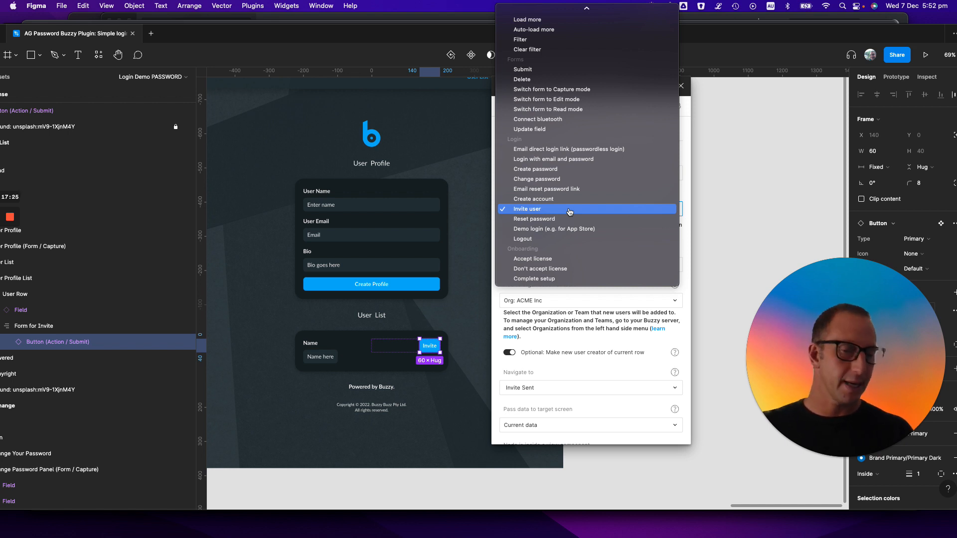
pyautogui.click(625, 308)
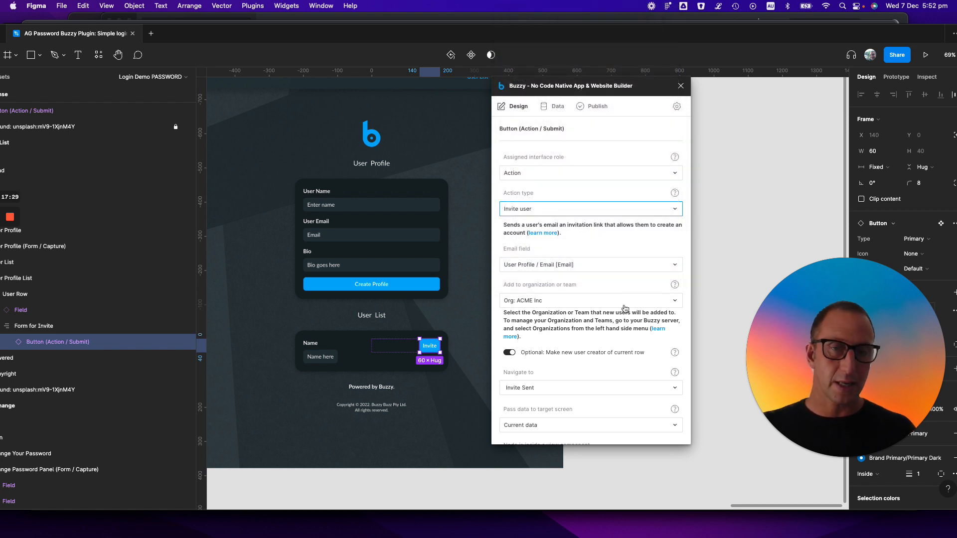